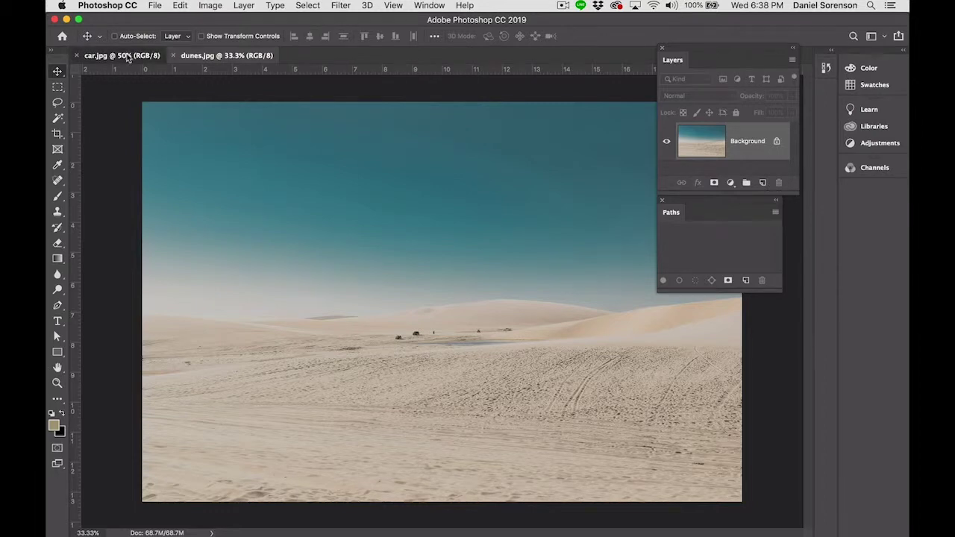
Flip between the car.jpg and dunes.jpg tabs to compare them, ending on car.jpg.
{"action": "left_click", "coordinate": [121, 56]}
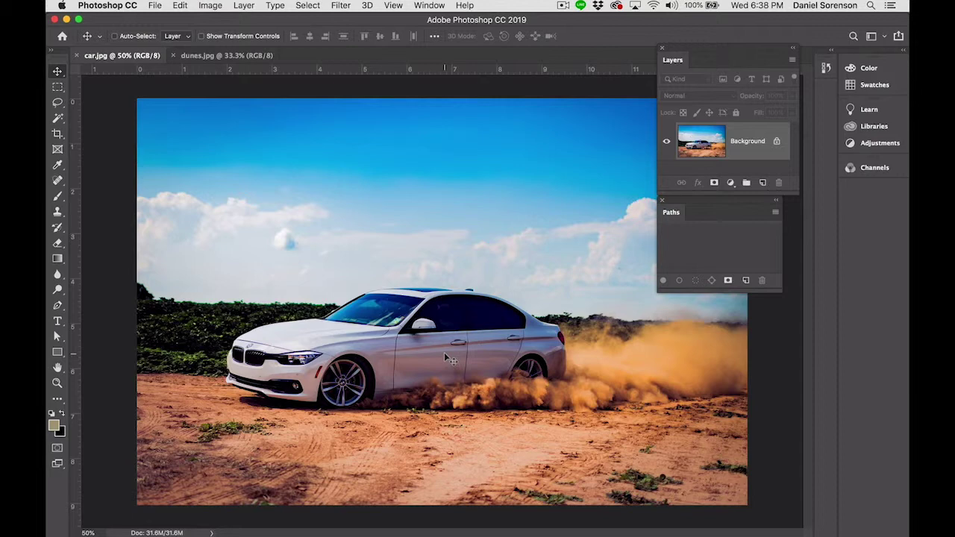
{"action": "key", "text": "ctrl+Tab"}
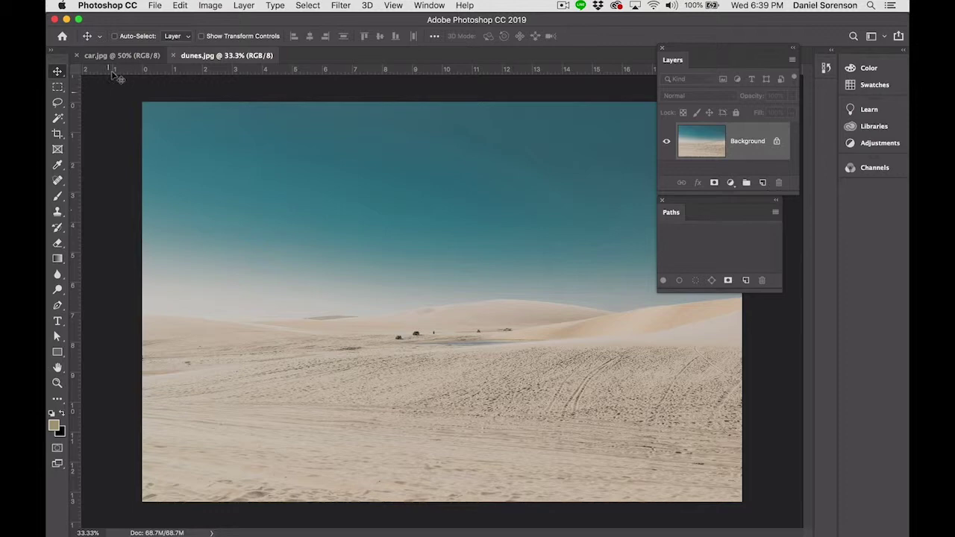
{"action": "left_click", "coordinate": [128, 57]}
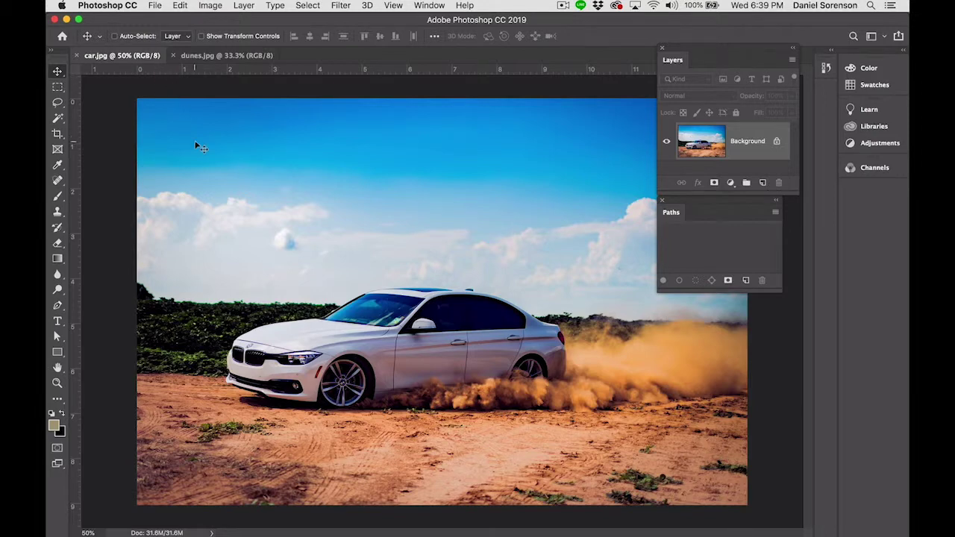
Check car.jpg's image size (4071×2714 px), leaving resampling on.
{"action": "left_click", "coordinate": [211, 5]}
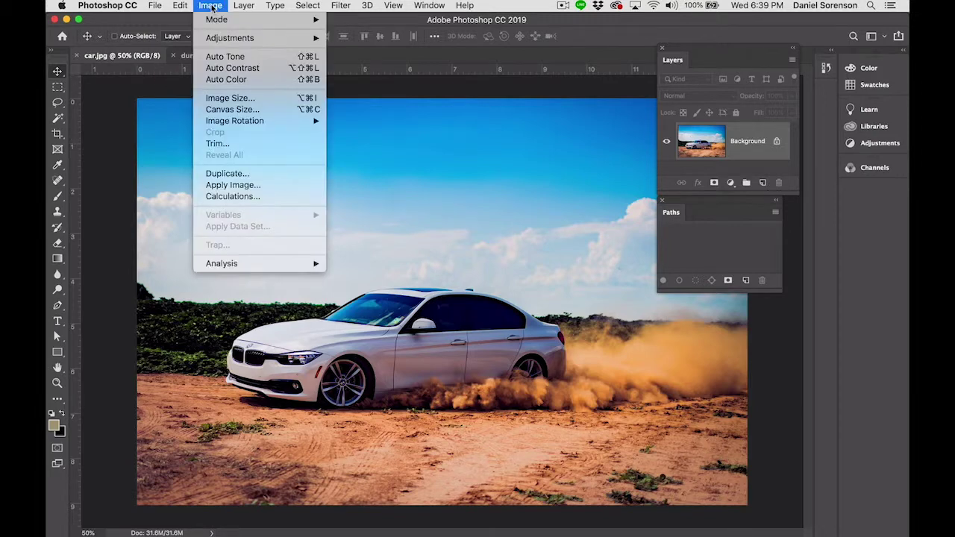
{"action": "left_click", "coordinate": [229, 98]}
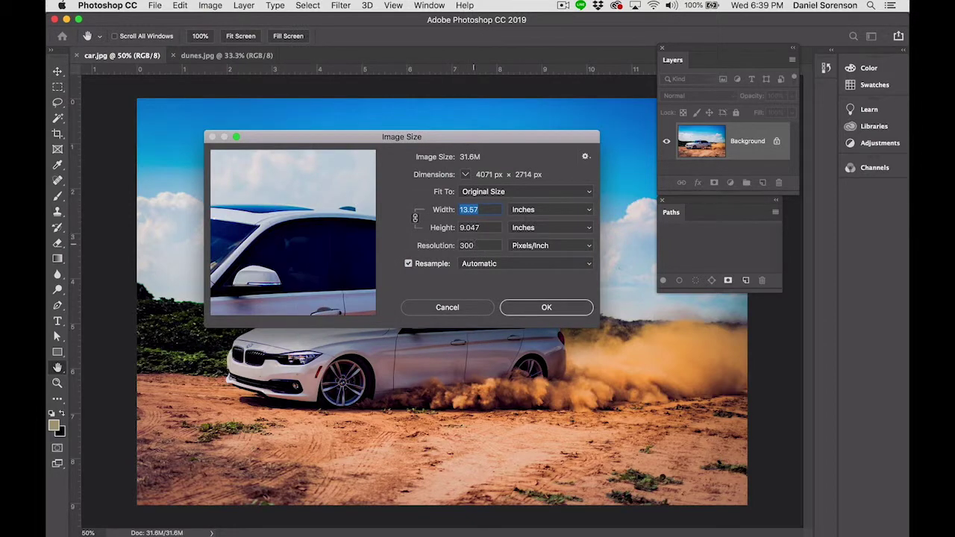
{"action": "left_click", "coordinate": [408, 264]}
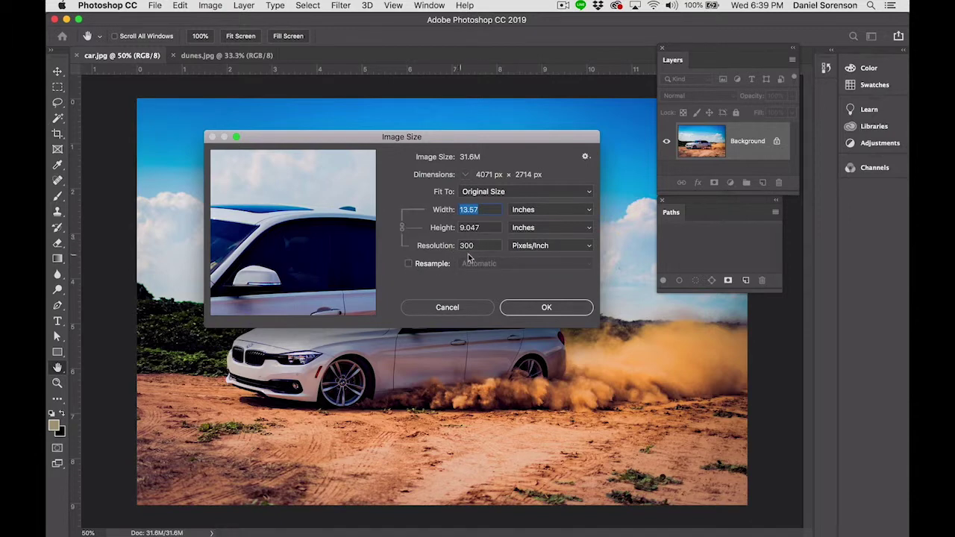
{"action": "left_click", "coordinate": [409, 264]}
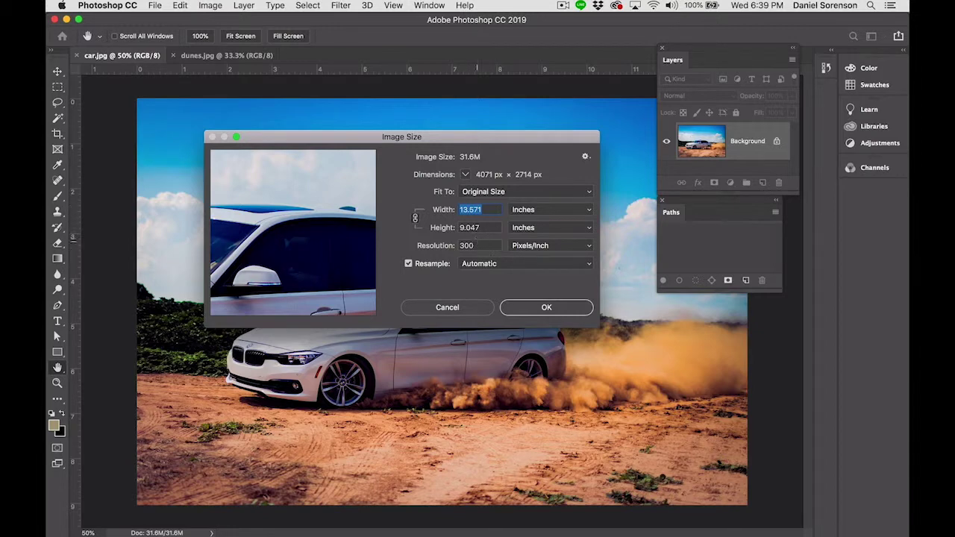
{"action": "left_click", "coordinate": [538, 309]}
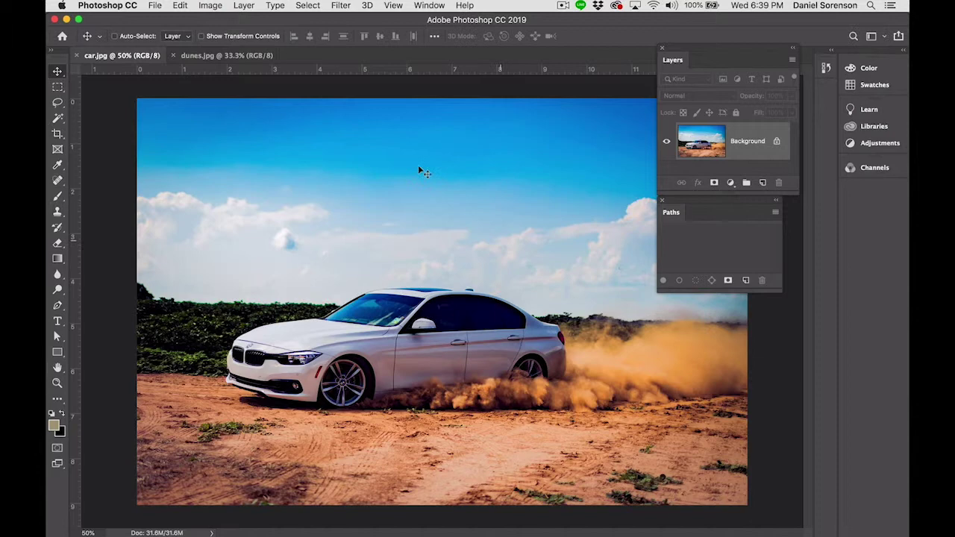
Check dunes.jpg's image size (6000×4000 px) without changing anything.
{"action": "left_click", "coordinate": [231, 56]}
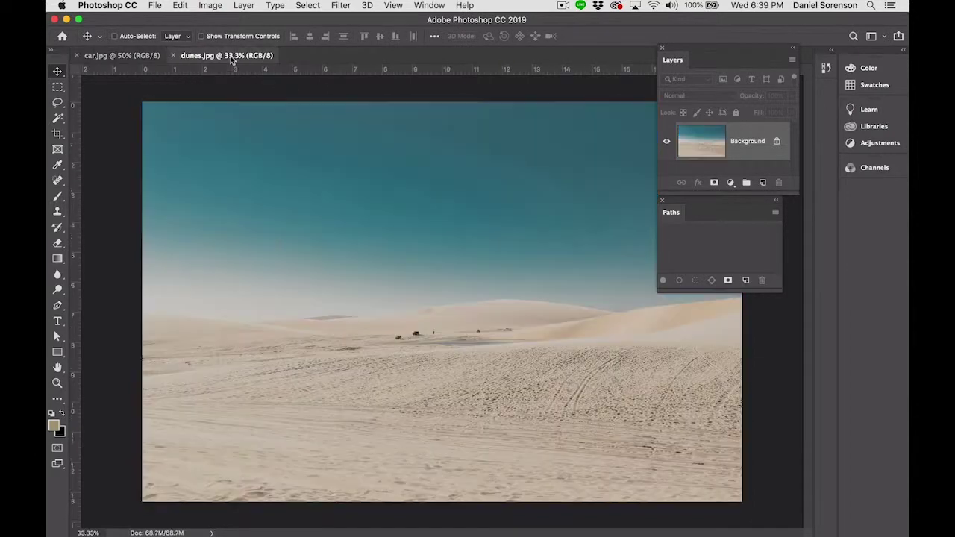
{"action": "left_click", "coordinate": [210, 5]}
{"action": "left_click", "coordinate": [230, 99]}
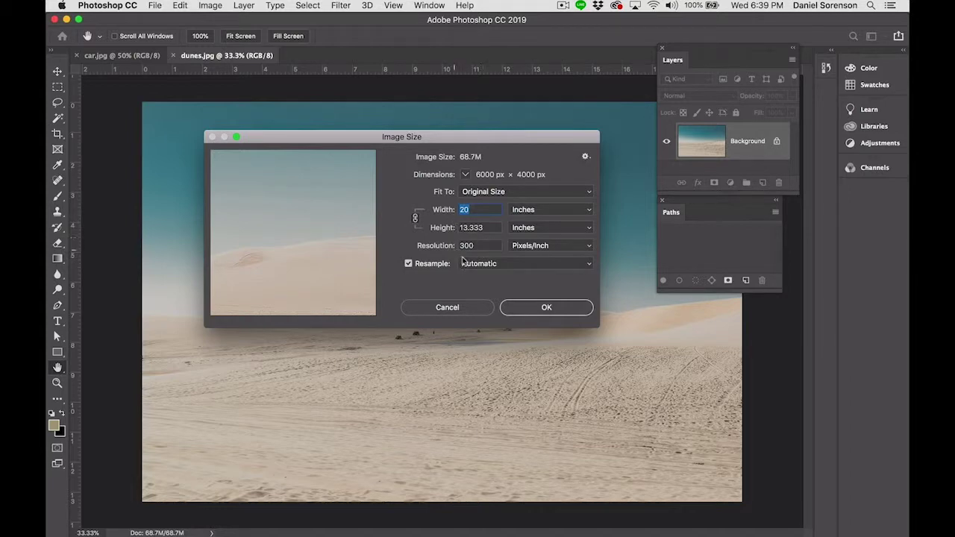
{"action": "left_click", "coordinate": [491, 306]}
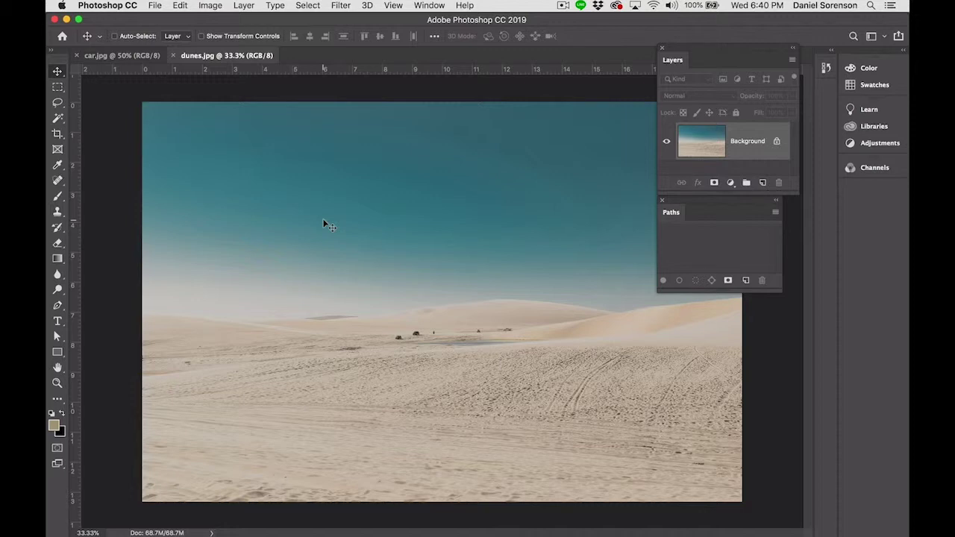
Drag the car image from car.jpg onto the dunes canvas as Layer 1.
{"action": "left_click", "coordinate": [112, 56]}
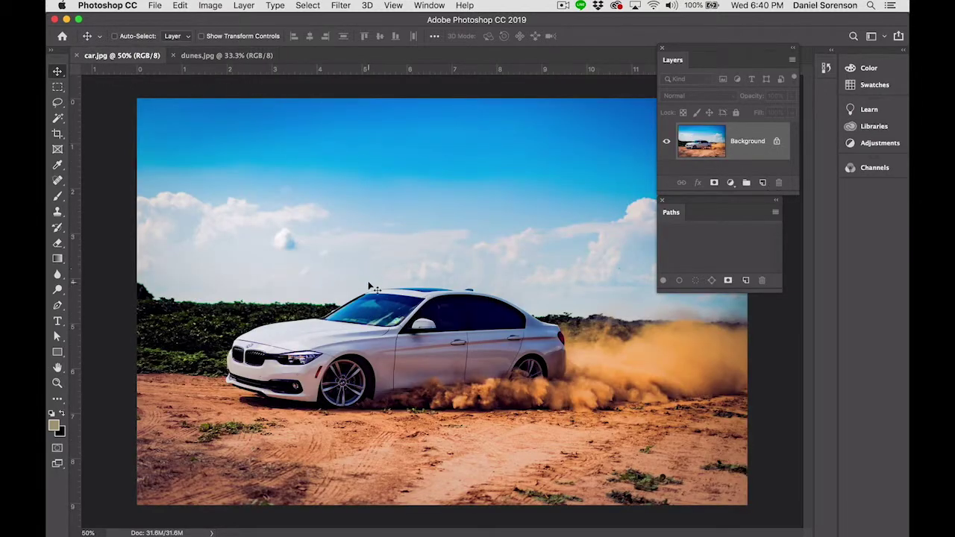
{"action": "left_click_drag", "start_coordinate": [369, 286], "coordinate": [241, 90]}
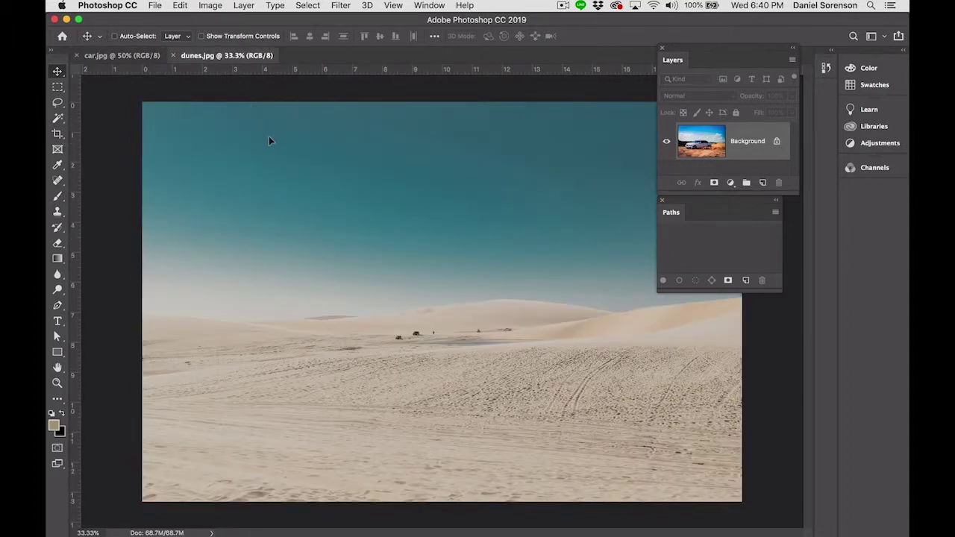
{"action": "left_click_drag", "start_coordinate": [367, 252], "coordinate": [393, 339]}
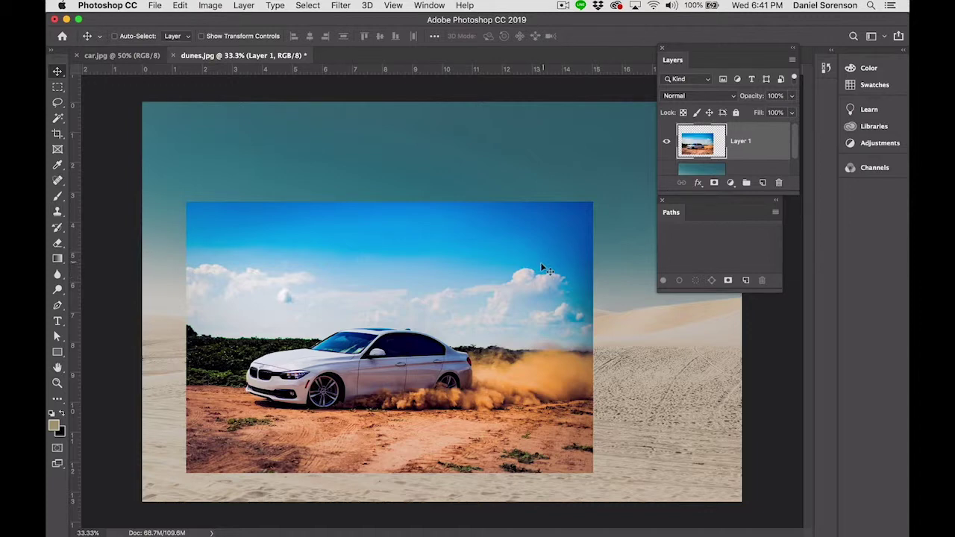
Convert the car layer (Layer 1) into a smart object.
{"action": "left_click", "coordinate": [243, 6]}
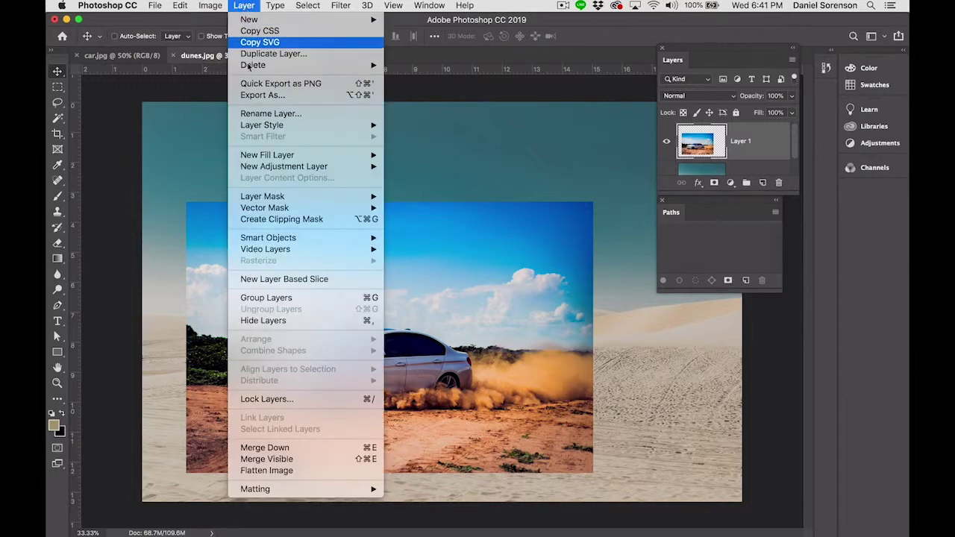
{"action": "mouse_move", "coordinate": [283, 240]}
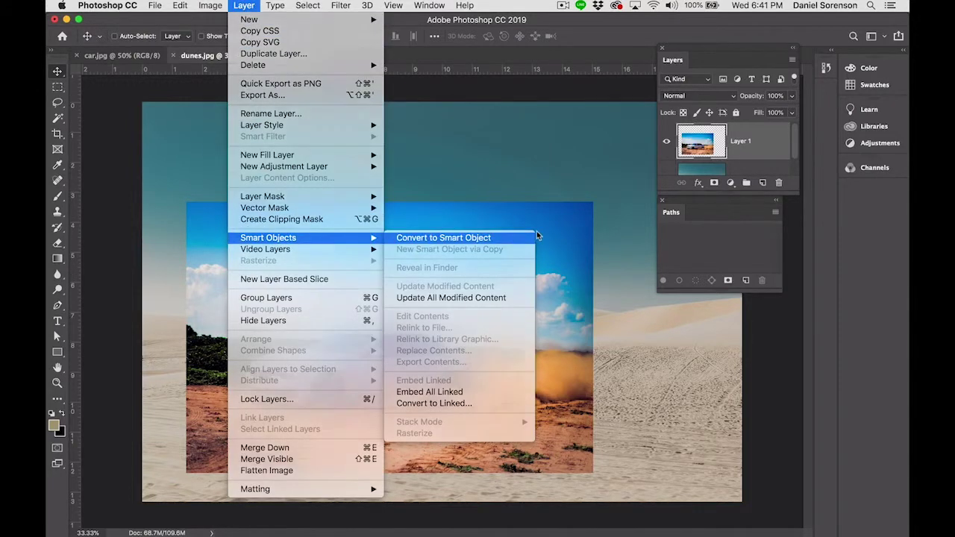
{"action": "left_click", "coordinate": [493, 237]}
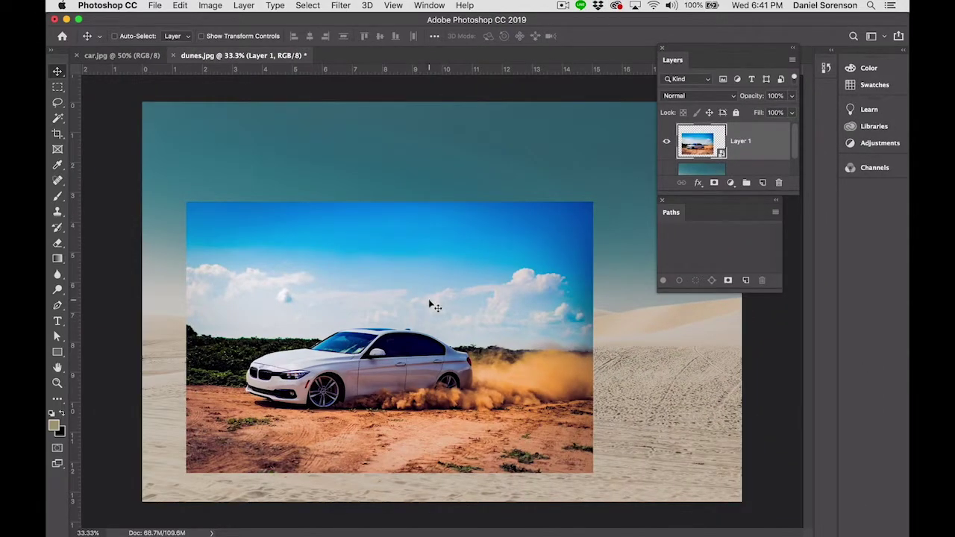
Flip the car layer horizontally with Free Transform and commit it.
{"action": "key", "text": "super+t"}
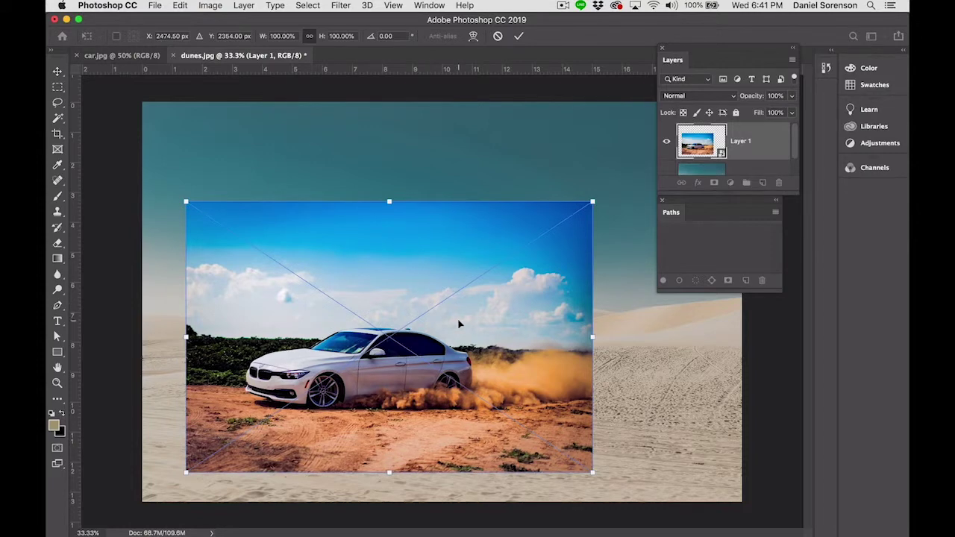
{"action": "right_click", "coordinate": [458, 322]}
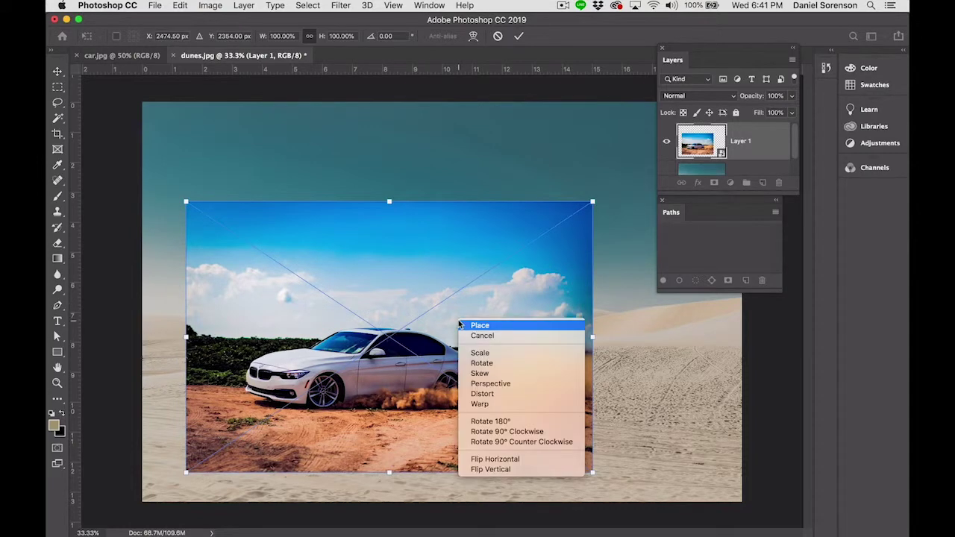
{"action": "left_click", "coordinate": [467, 458]}
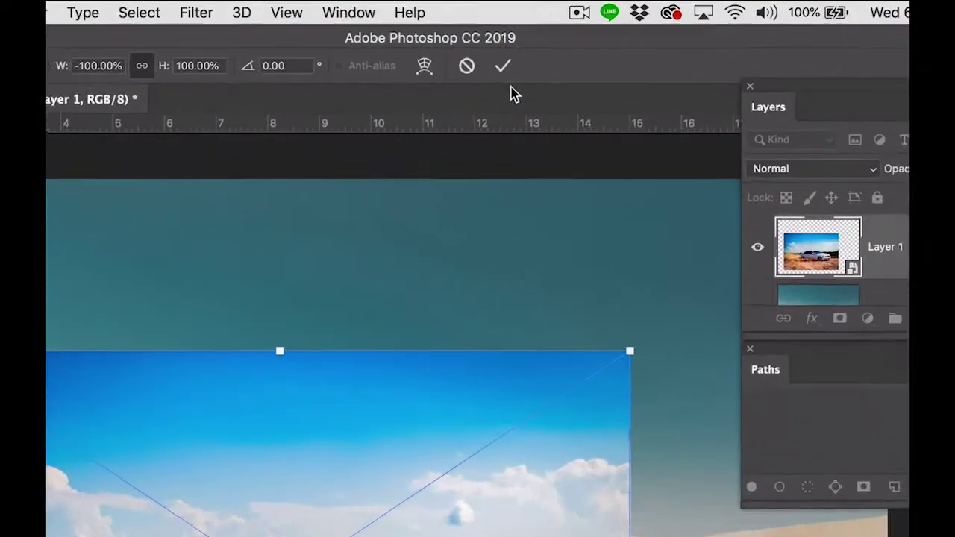
{"action": "left_click", "coordinate": [501, 66]}
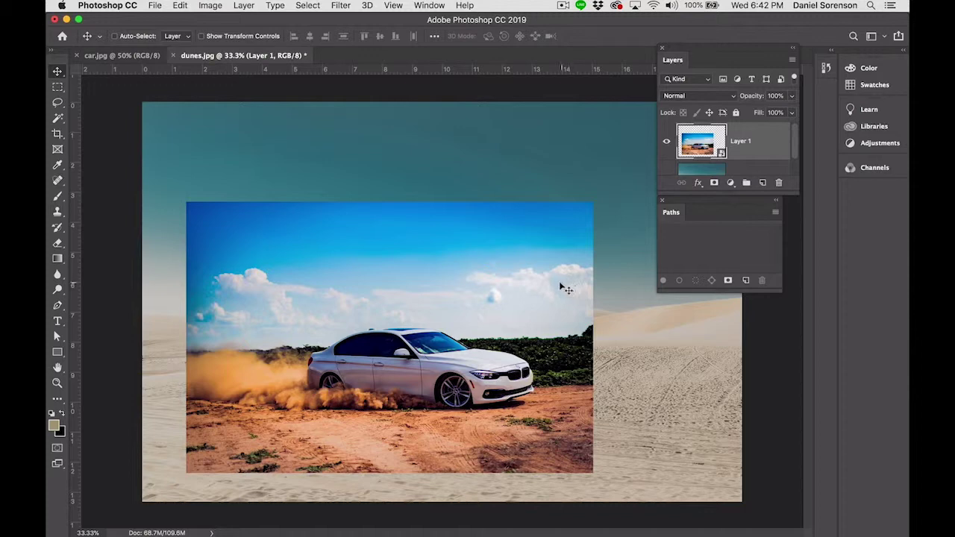
Lasso around the car and its dust cloud and add a layer mask to Layer 1.
{"action": "left_click", "coordinate": [59, 103]}
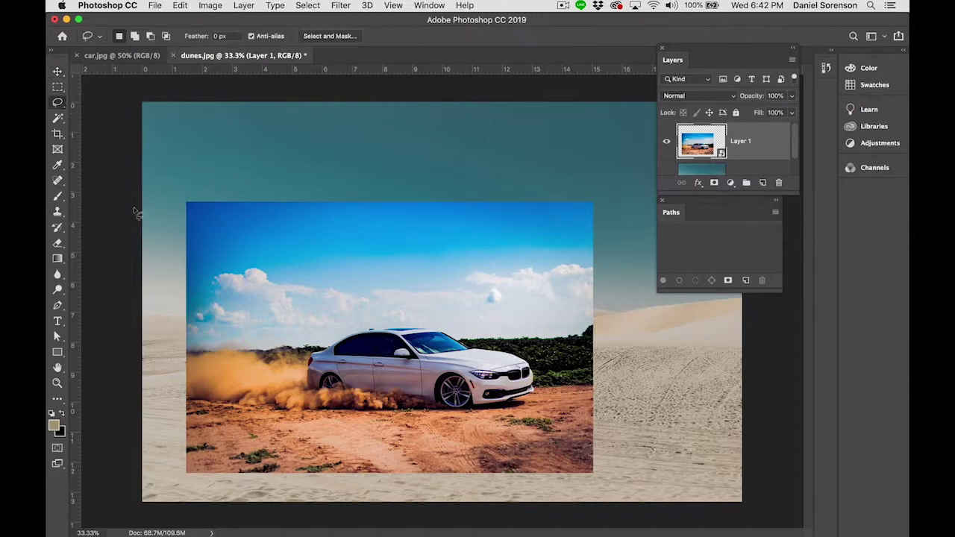
{"action": "mouse_move", "coordinate": [182, 347]}
{"action": "left_mouse_down"}
{"action": "mouse_move", "coordinate": [218, 340]}
{"action": "mouse_move", "coordinate": [278, 358]}
{"action": "mouse_move", "coordinate": [356, 328]}
{"action": "mouse_move", "coordinate": [434, 325]}
{"action": "mouse_move", "coordinate": [528, 356]}
{"action": "mouse_move", "coordinate": [542, 375]}
{"action": "mouse_move", "coordinate": [538, 397]}
{"action": "mouse_move", "coordinate": [468, 420]}
{"action": "mouse_move", "coordinate": [212, 417]}
{"action": "mouse_move", "coordinate": [183, 407]}
{"action": "mouse_move", "coordinate": [174, 390]}
{"action": "mouse_move", "coordinate": [176, 349]}
{"action": "left_mouse_up"}
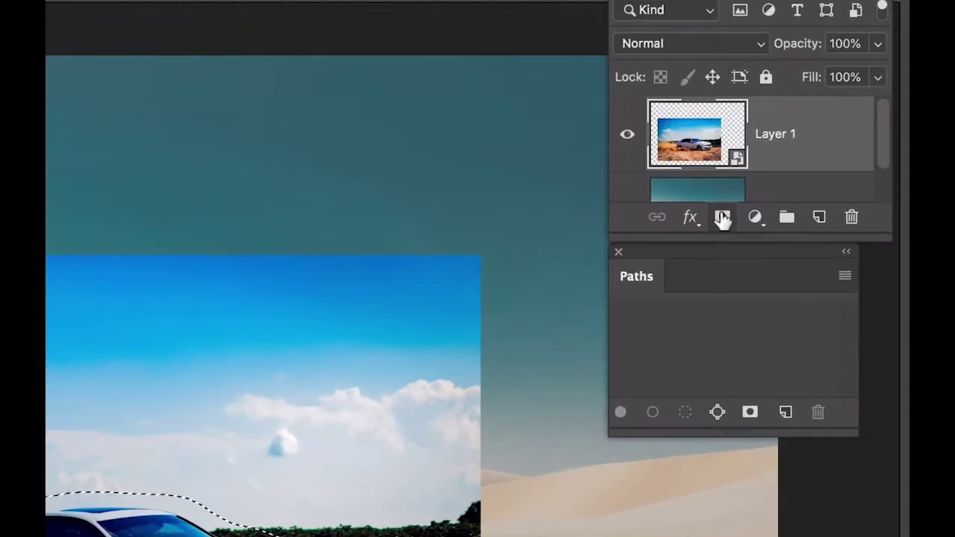
{"action": "left_click", "coordinate": [722, 218]}
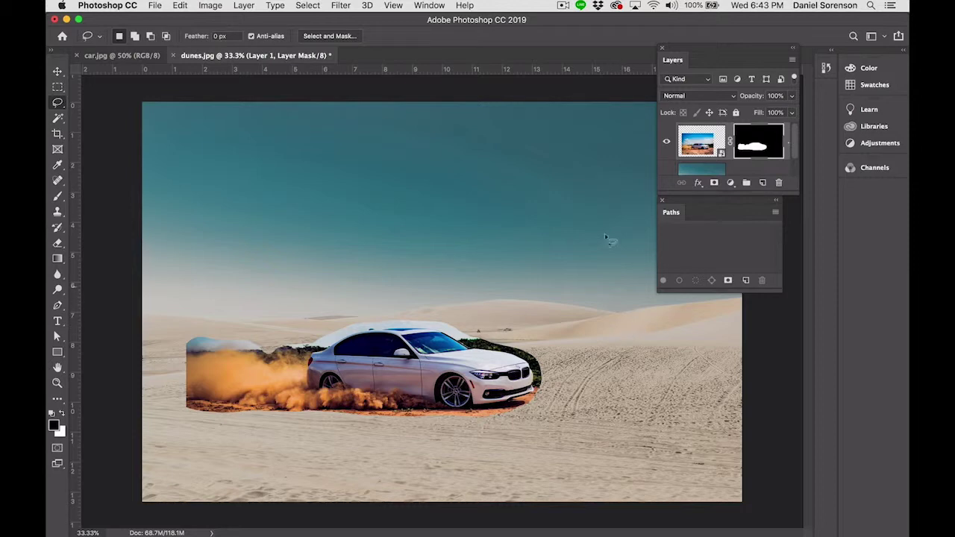
Feather Layer 1's mask by 32.2 px in the Properties panel, then select the Move tool.
{"action": "left_click", "coordinate": [436, 8]}
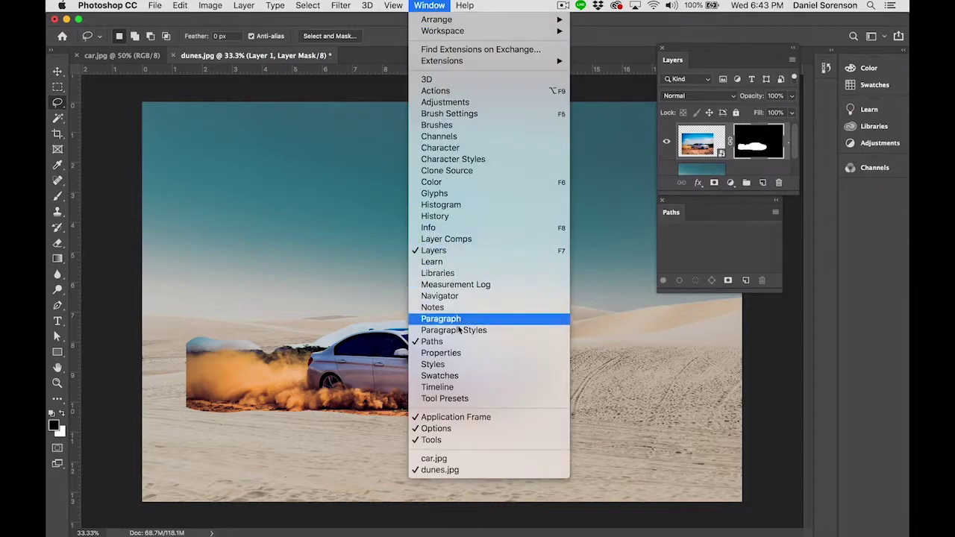
{"action": "left_click", "coordinate": [442, 353]}
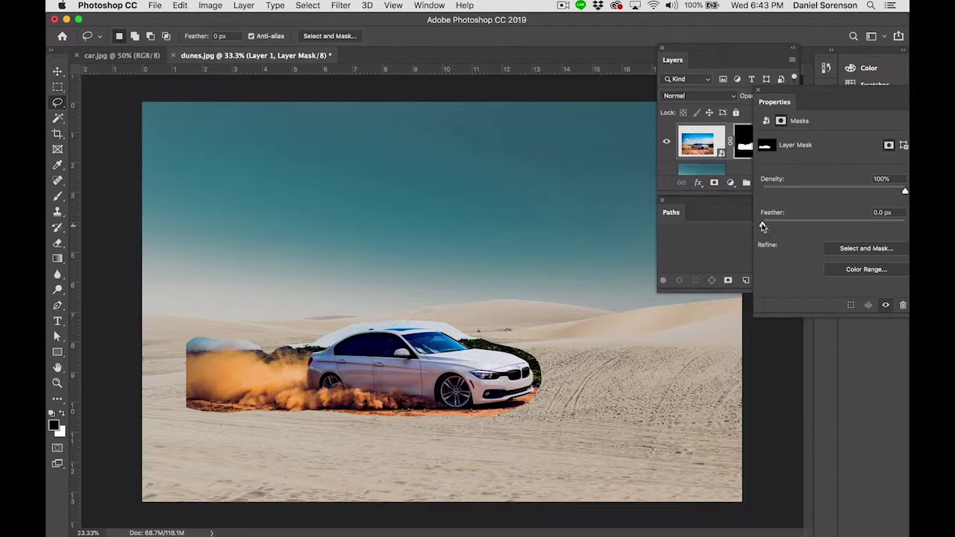
{"action": "left_click_drag", "start_coordinate": [762, 224], "coordinate": [830, 226]}
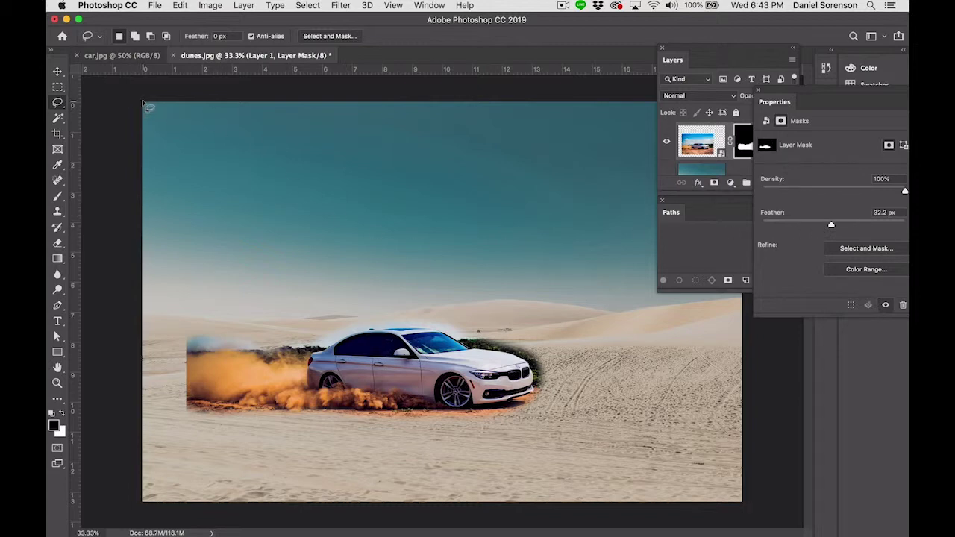
{"action": "left_click", "coordinate": [58, 72]}
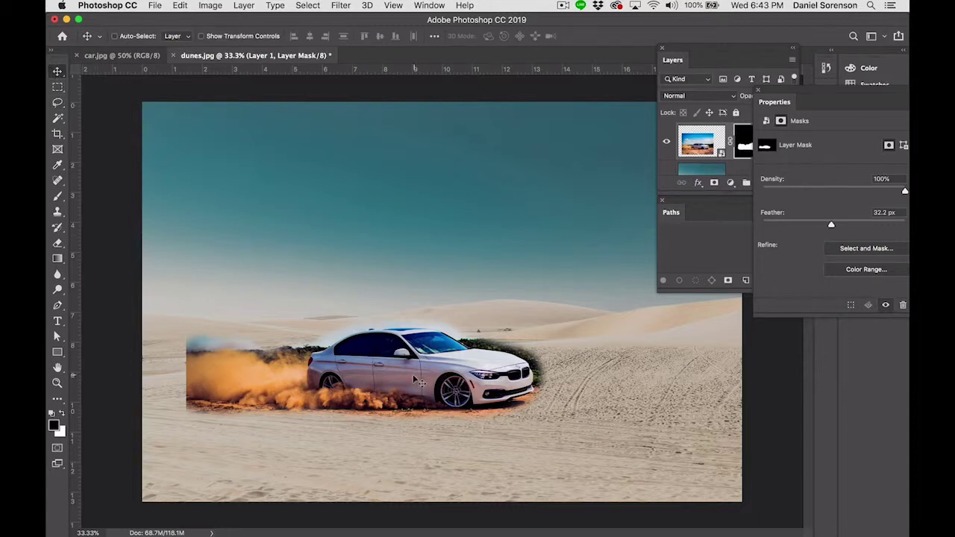
Move the car lower and left onto the sand, checking its edges and nudging it into place.
{"action": "left_click_drag", "start_coordinate": [414, 380], "coordinate": [361, 431]}
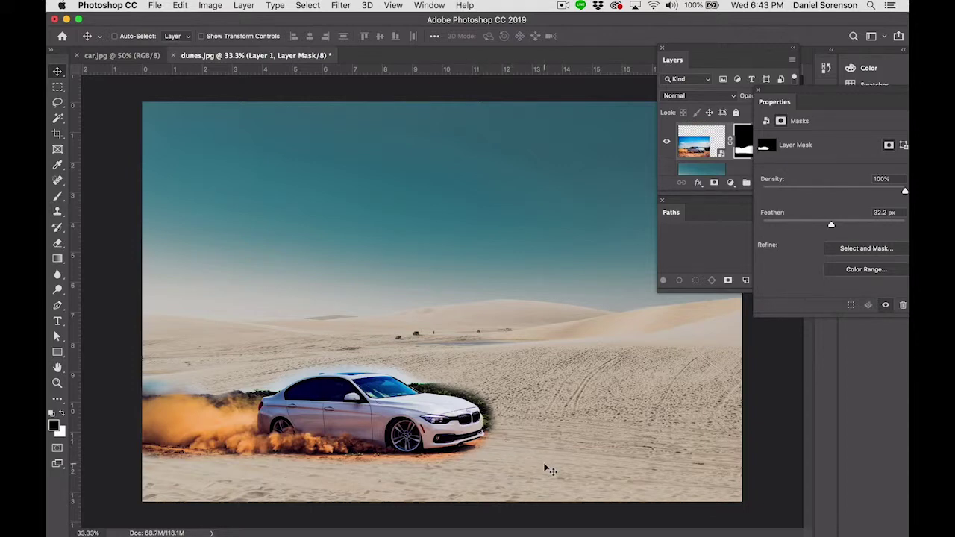
{"action": "left_click_drag", "start_coordinate": [491, 445], "coordinate": [466, 450]}
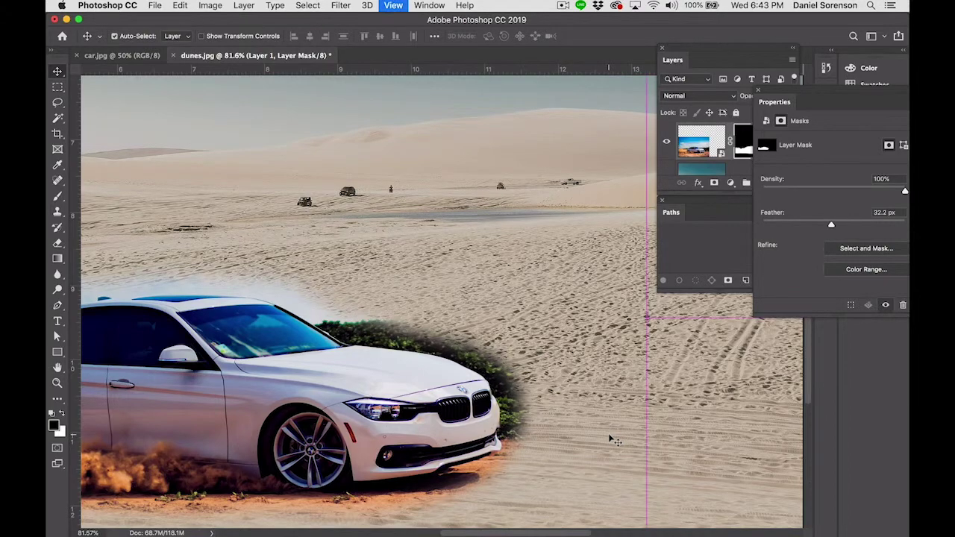
{"action": "key", "text": "super+0"}
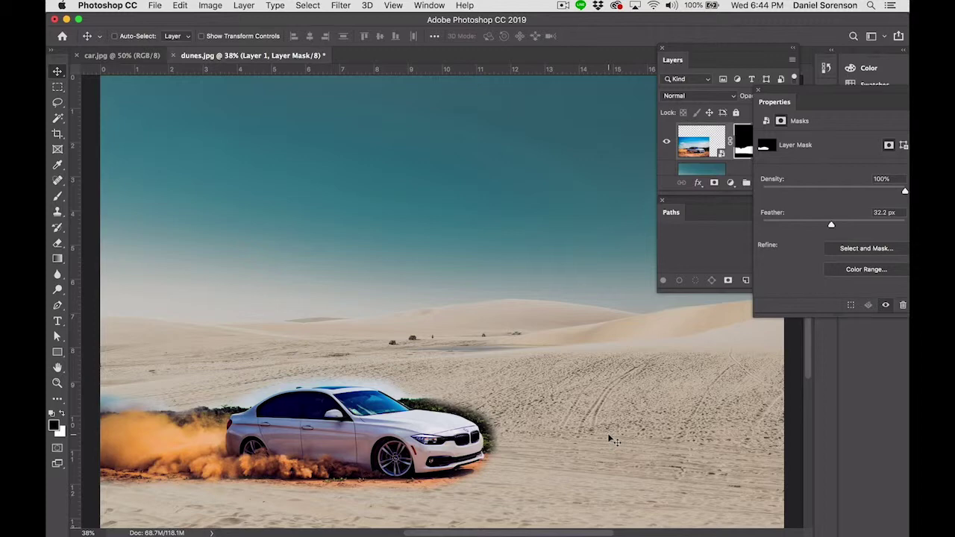
{"action": "left_click_drag", "start_coordinate": [217, 428], "coordinate": [262, 429]}
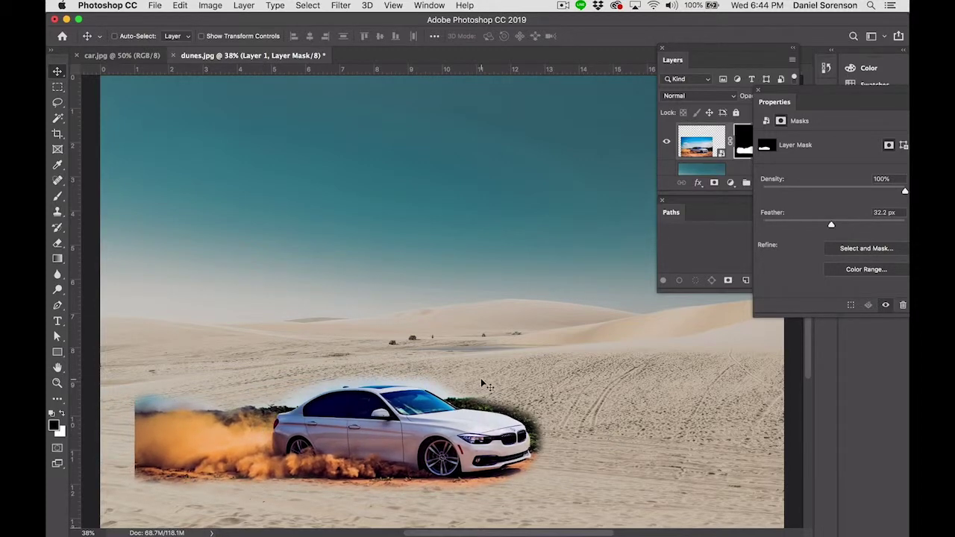
{"action": "left_click_drag", "start_coordinate": [468, 415], "coordinate": [433, 422]}
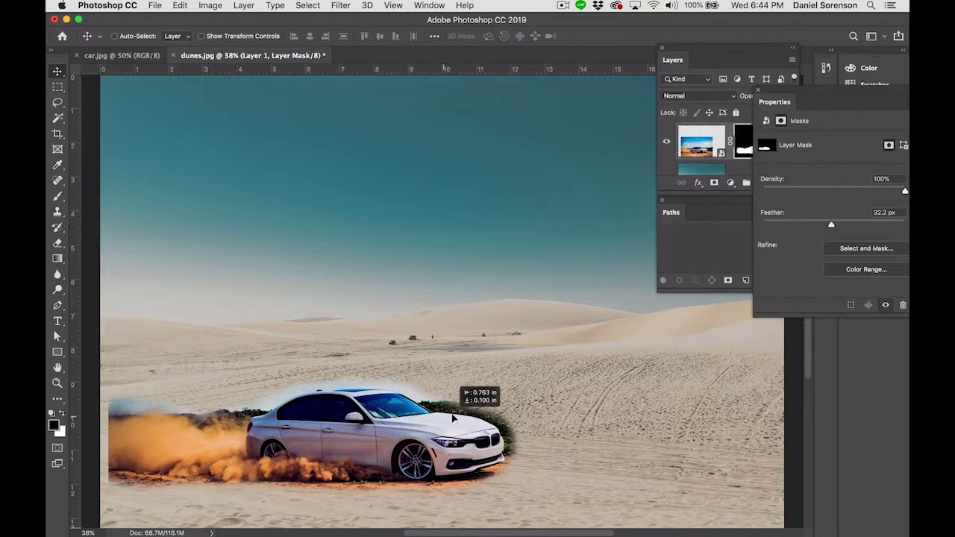
{"action": "left_click_drag", "start_coordinate": [453, 418], "coordinate": [462, 416]}
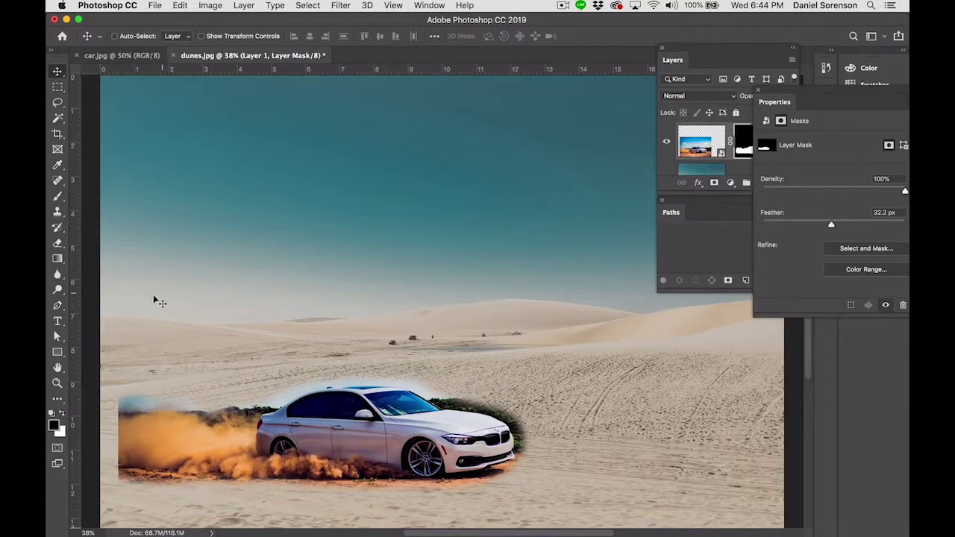
{"action": "key", "text": "p"}
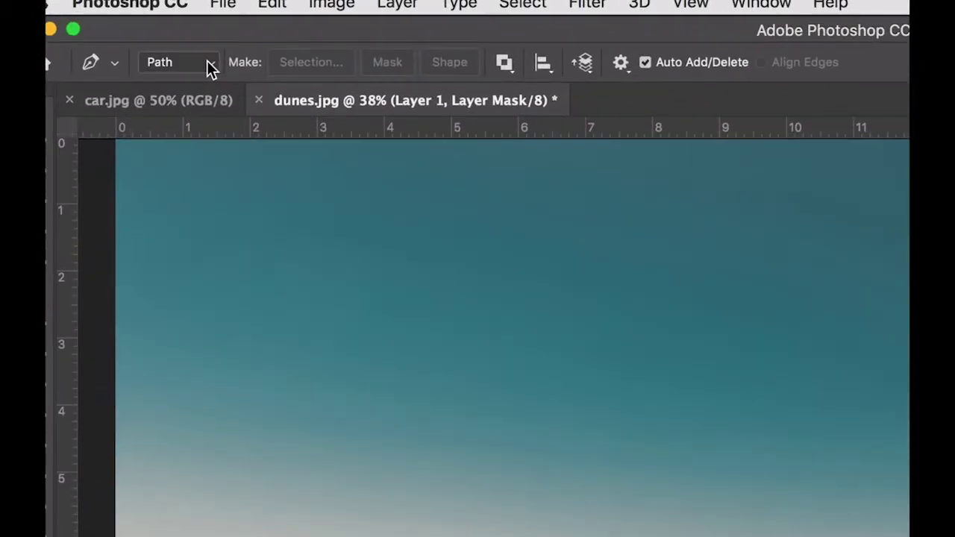
Keep the Pen tool in Path mode and bring up the Paths panel.
{"action": "left_click", "coordinate": [211, 68]}
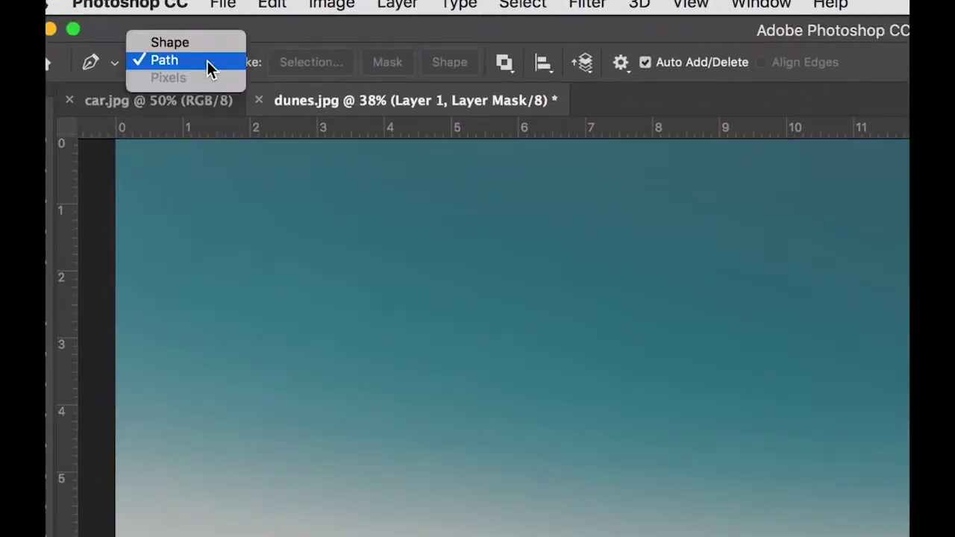
{"action": "left_click", "coordinate": [208, 62]}
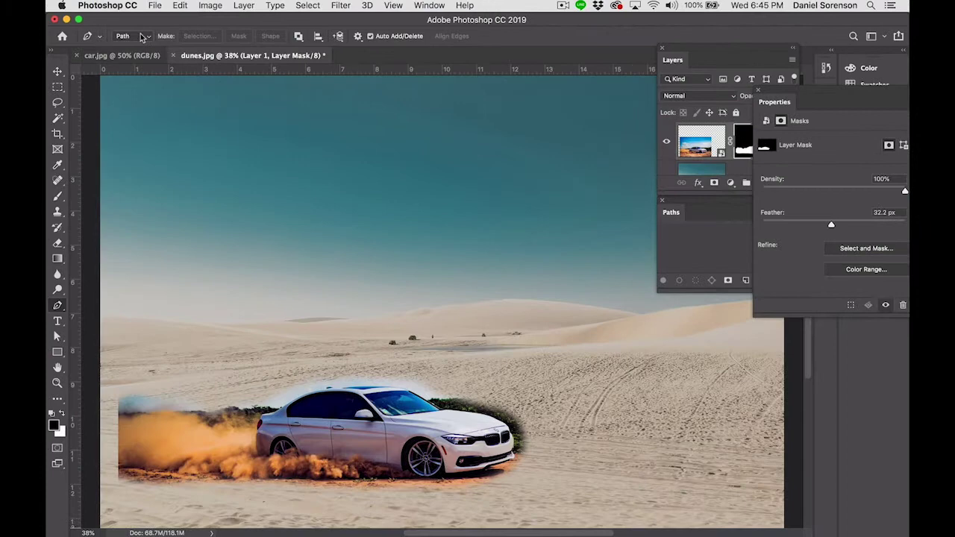
{"action": "left_click", "coordinate": [699, 205]}
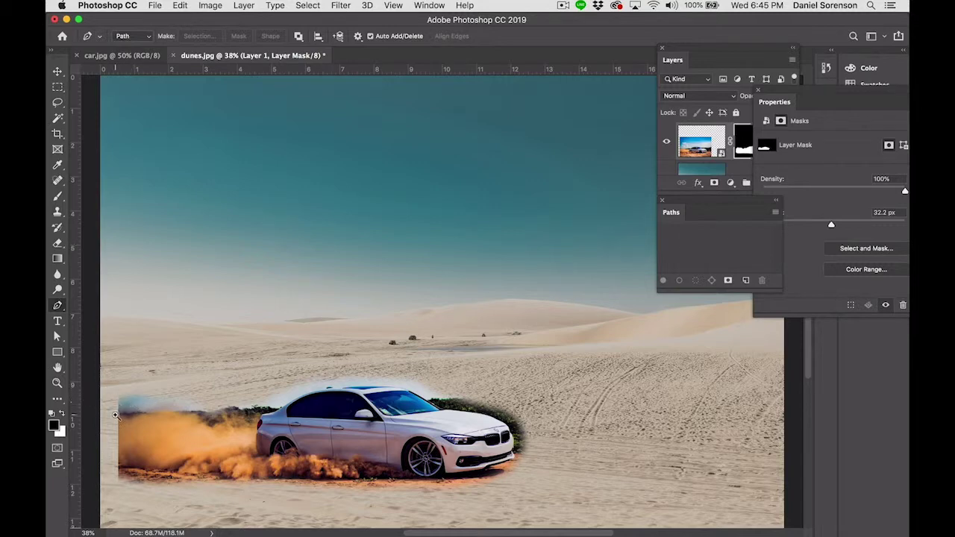
Start the work path at the dust cloud's left edge and trace its top edge rightward.
{"action": "mouse_move", "coordinate": [116, 415]}
{"action": "left_mouse_down"}
{"action": "mouse_move", "coordinate": [180, 423]}
{"action": "mouse_move", "coordinate": [122, 426]}
{"action": "left_mouse_up"}
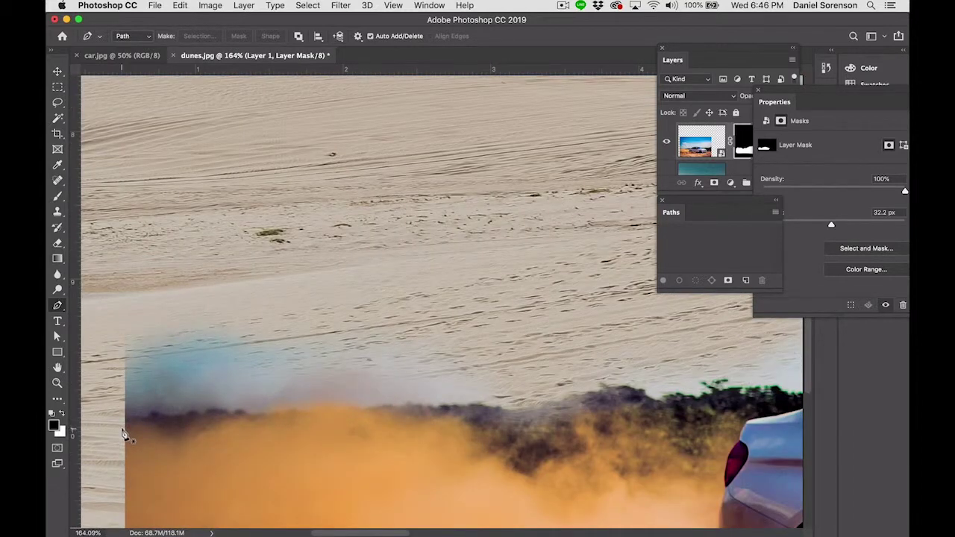
{"action": "left_click_drag", "start_coordinate": [128, 423], "coordinate": [160, 415]}
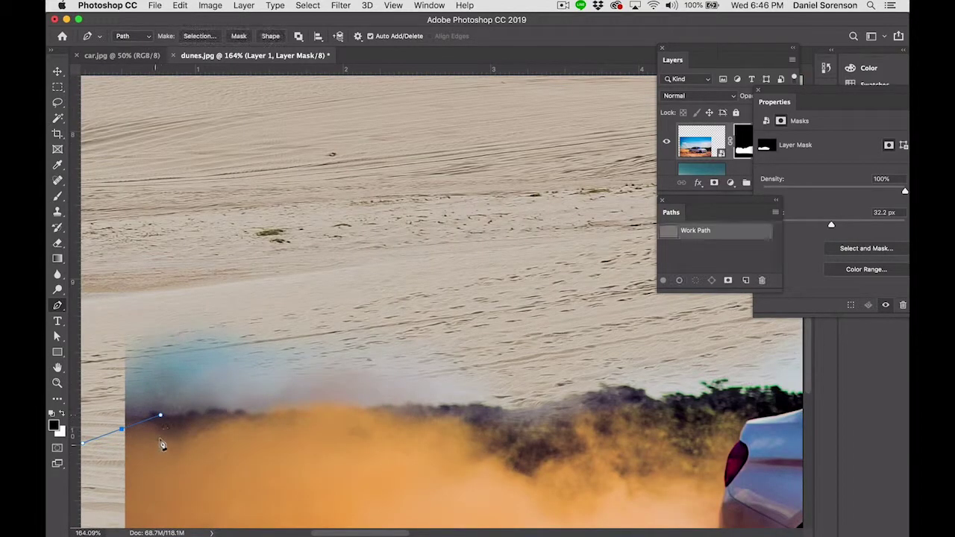
{"action": "left_click_drag", "start_coordinate": [187, 445], "coordinate": [200, 436]}
{"action": "left_click", "coordinate": [253, 424]}
{"action": "left_click", "coordinate": [275, 424]}
{"action": "left_click_drag", "start_coordinate": [297, 410], "coordinate": [313, 405]}
{"action": "left_click", "coordinate": [321, 407]}
{"action": "left_click", "coordinate": [356, 404]}
{"action": "left_click", "coordinate": [375, 420]}
{"action": "left_click", "coordinate": [397, 425]}
{"action": "left_click", "coordinate": [431, 420]}
{"action": "left_click_drag", "start_coordinate": [456, 417], "coordinate": [464, 424]}
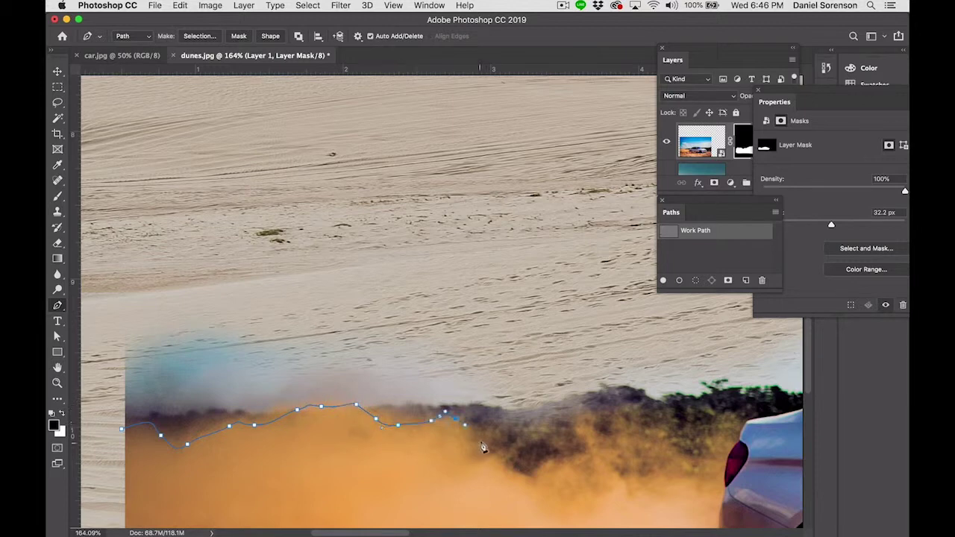
Continue the path along the dust's top edge up to the car's rear.
{"action": "left_click", "coordinate": [502, 463]}
{"action": "left_click", "coordinate": [512, 464]}
{"action": "left_click_drag", "start_coordinate": [523, 475], "coordinate": [536, 469]}
{"action": "left_click", "coordinate": [551, 462]}
{"action": "left_click", "coordinate": [582, 456]}
{"action": "left_click_drag", "start_coordinate": [587, 444], "coordinate": [710, 439]}
{"action": "left_click", "coordinate": [630, 443]}
{"action": "left_click", "coordinate": [636, 447]}
{"action": "left_click", "coordinate": [661, 447]}
{"action": "left_click", "coordinate": [688, 461]}
{"action": "left_click", "coordinate": [696, 452]}
{"action": "left_click", "coordinate": [722, 430]}
{"action": "left_click_drag", "start_coordinate": [693, 447], "coordinate": [289, 373]}
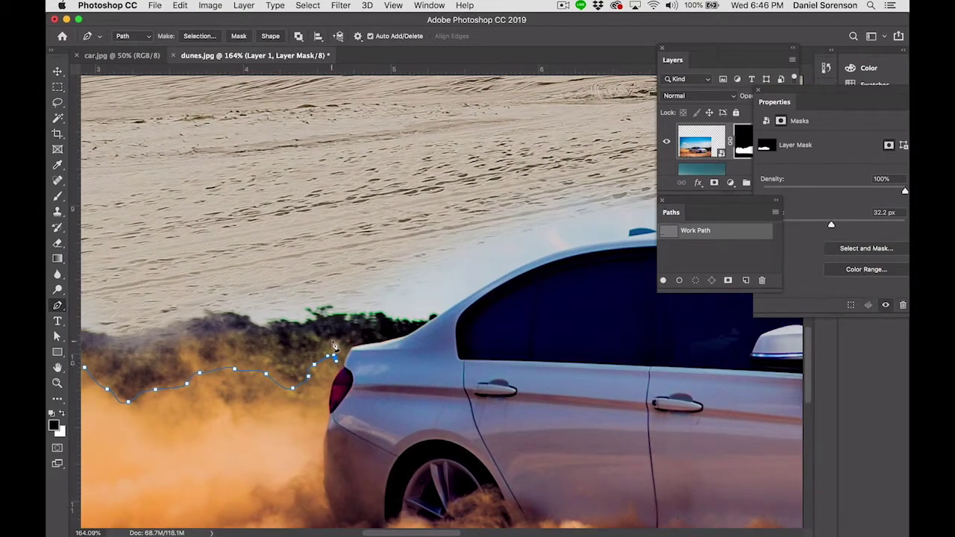
Extend the path to the car's rear, removing a stray point and reshaping the curve around the tail light.
{"action": "scroll", "coordinate": [334, 366], "scroll_direction": "up", "scroll_amount": 4}
{"action": "scroll", "coordinate": [364, 393], "scroll_direction": "up", "scroll_amount": 1}
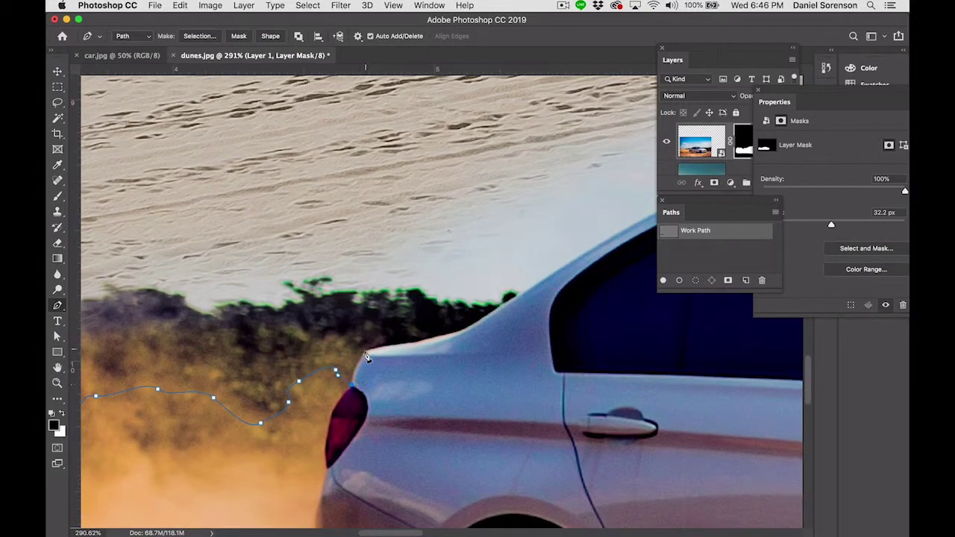
{"action": "left_click_drag", "start_coordinate": [364, 356], "coordinate": [371, 349]}
{"action": "left_click_drag", "start_coordinate": [367, 346], "coordinate": [373, 374]}
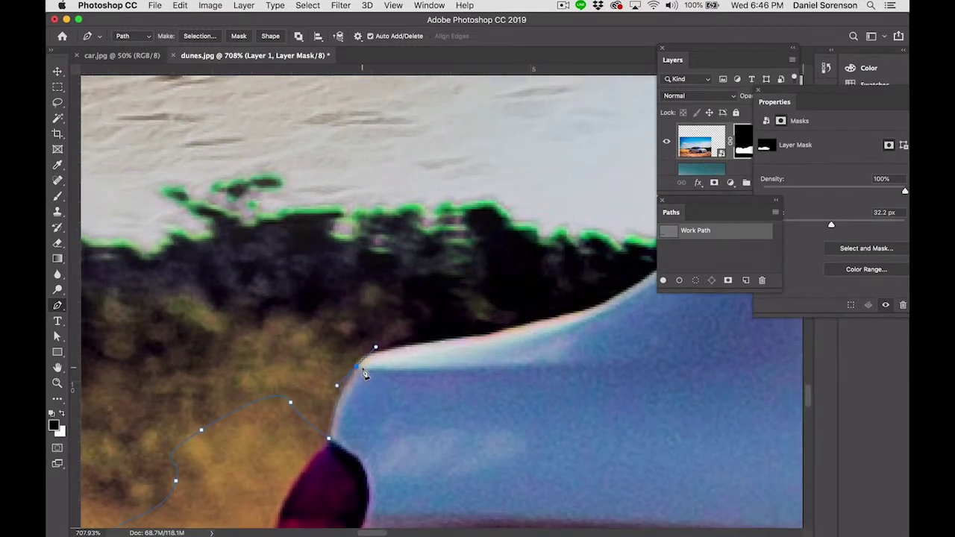
{"action": "left_click", "coordinate": [357, 368]}
{"action": "left_click_drag", "start_coordinate": [356, 367], "coordinate": [358, 366]}
{"action": "left_click_drag", "start_coordinate": [376, 348], "coordinate": [378, 343]}
{"action": "left_click_drag", "start_coordinate": [421, 343], "coordinate": [430, 347]}
{"action": "left_click_drag", "start_coordinate": [382, 345], "coordinate": [439, 343]}
Add curved anchors along the car's body edge and up onto the roofline.
{"action": "left_click_drag", "start_coordinate": [533, 325], "coordinate": [382, 395]}
{"action": "left_click_drag", "start_coordinate": [415, 364], "coordinate": [429, 357]}
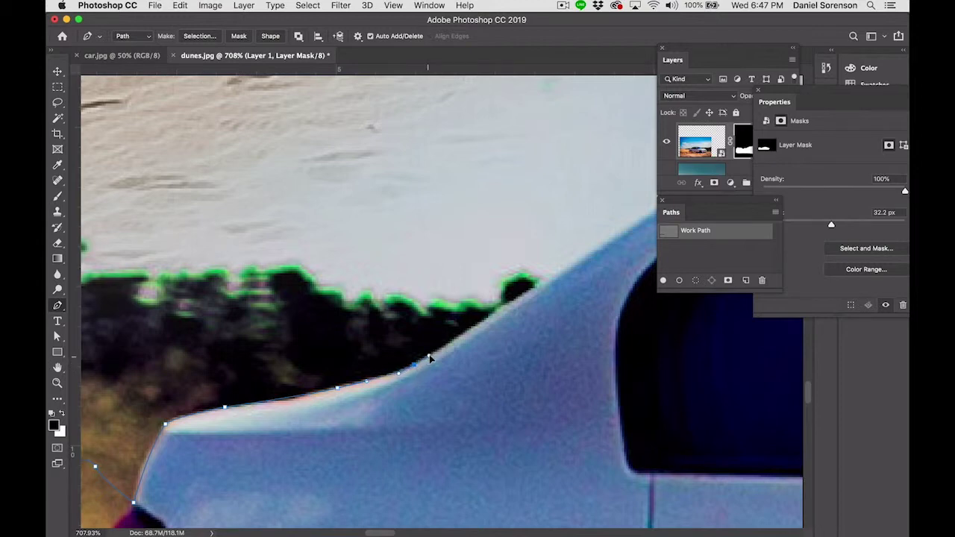
{"action": "left_click_drag", "start_coordinate": [539, 321], "coordinate": [407, 388]}
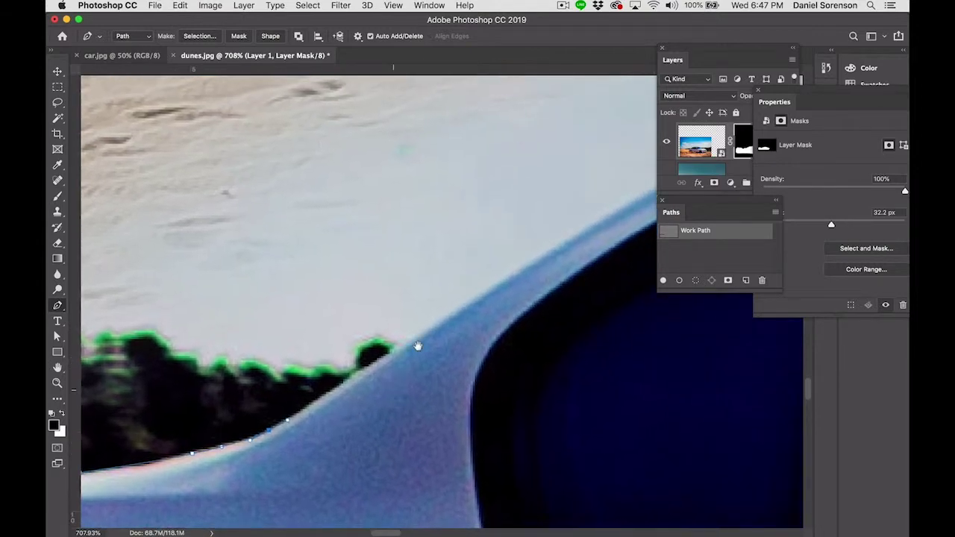
{"action": "left_click_drag", "start_coordinate": [425, 330], "coordinate": [312, 421]}
{"action": "left_click_drag", "start_coordinate": [416, 329], "coordinate": [268, 396]}
{"action": "left_click_drag", "start_coordinate": [403, 310], "coordinate": [227, 333]}
{"action": "left_click_drag", "start_coordinate": [381, 287], "coordinate": [431, 278]}
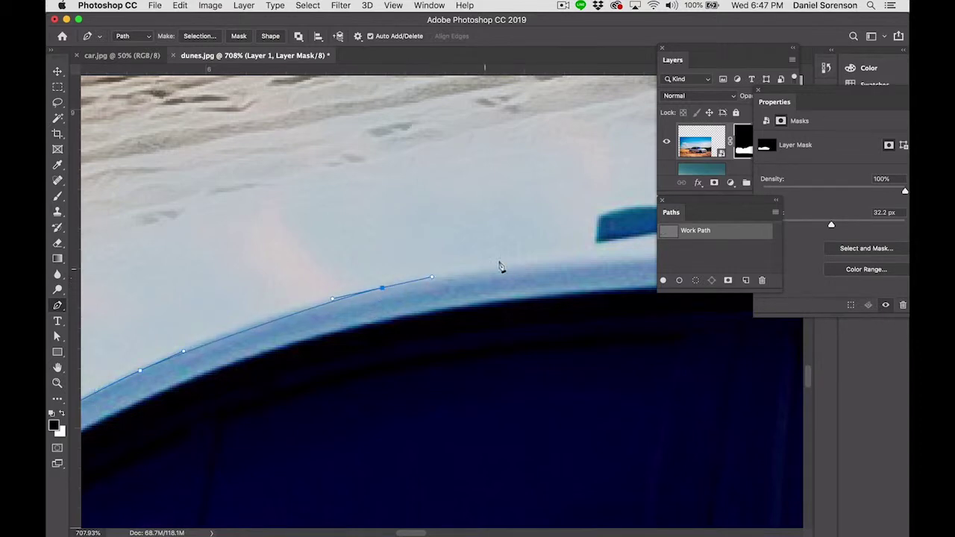
Place anchors along the car's roofline, adjusting curves to hug its top edge.
{"action": "left_click", "coordinate": [596, 247]}
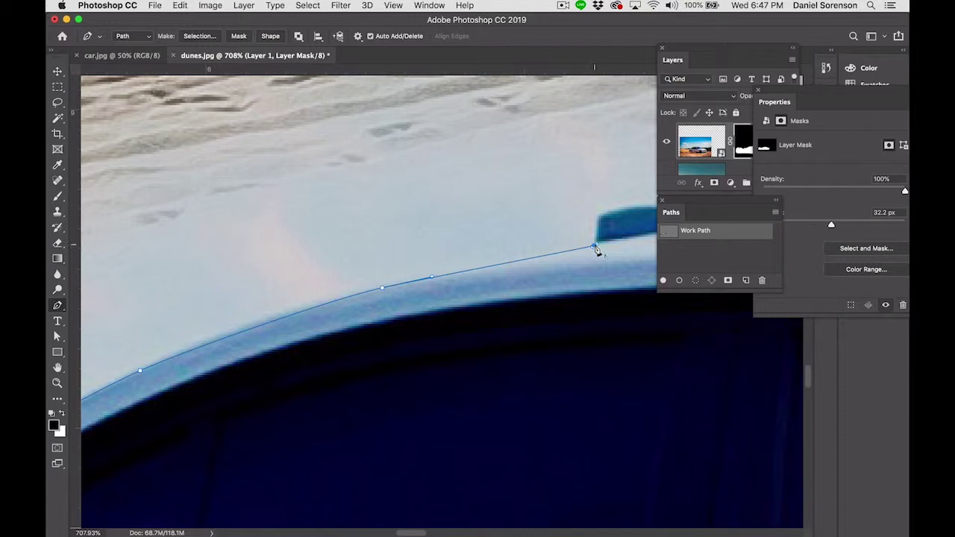
{"action": "left_click", "coordinate": [595, 218]}
{"action": "scroll", "coordinate": [522, 246], "scroll_direction": "right", "scroll_amount": 5}
{"action": "scroll", "coordinate": [522, 246], "scroll_direction": "up", "scroll_amount": 1}
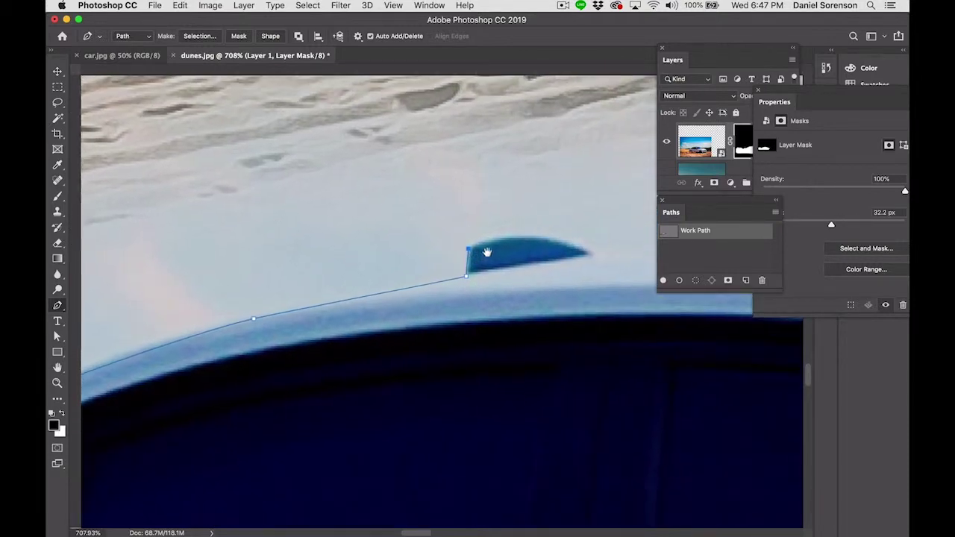
{"action": "left_click", "coordinate": [494, 237]}
{"action": "left_click", "coordinate": [535, 239]}
{"action": "left_click", "coordinate": [575, 249]}
{"action": "left_click", "coordinate": [587, 250]}
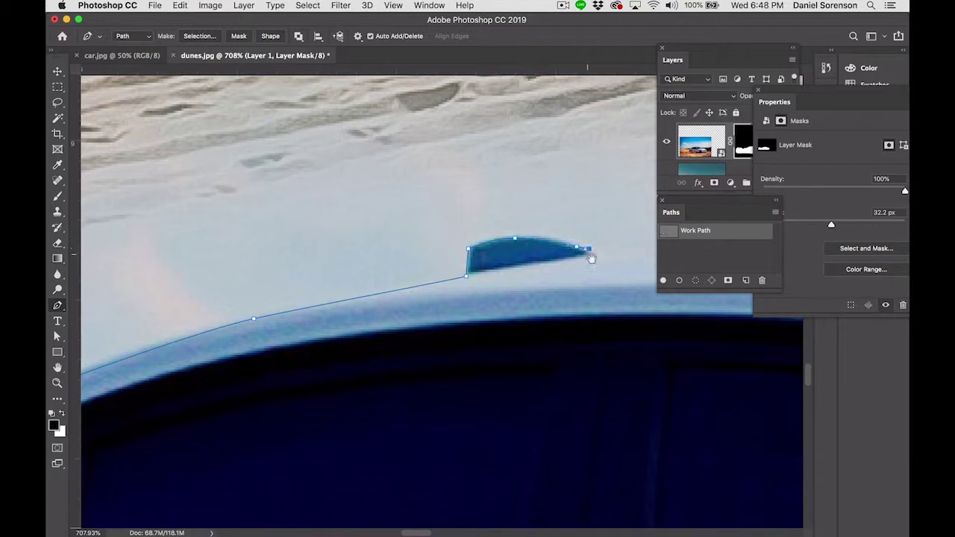
{"action": "left_click_drag", "start_coordinate": [595, 255], "coordinate": [291, 274]}
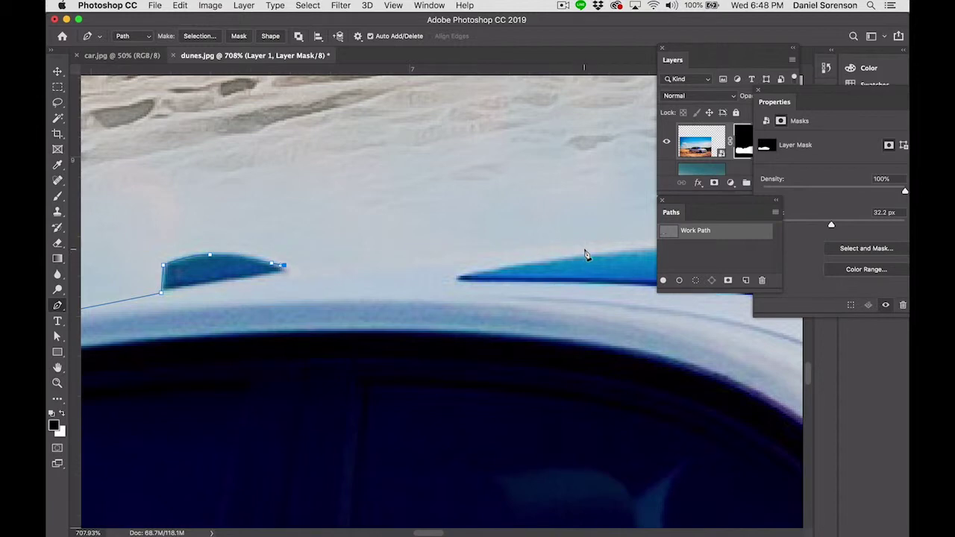
{"action": "left_click_drag", "start_coordinate": [583, 251], "coordinate": [629, 254]}
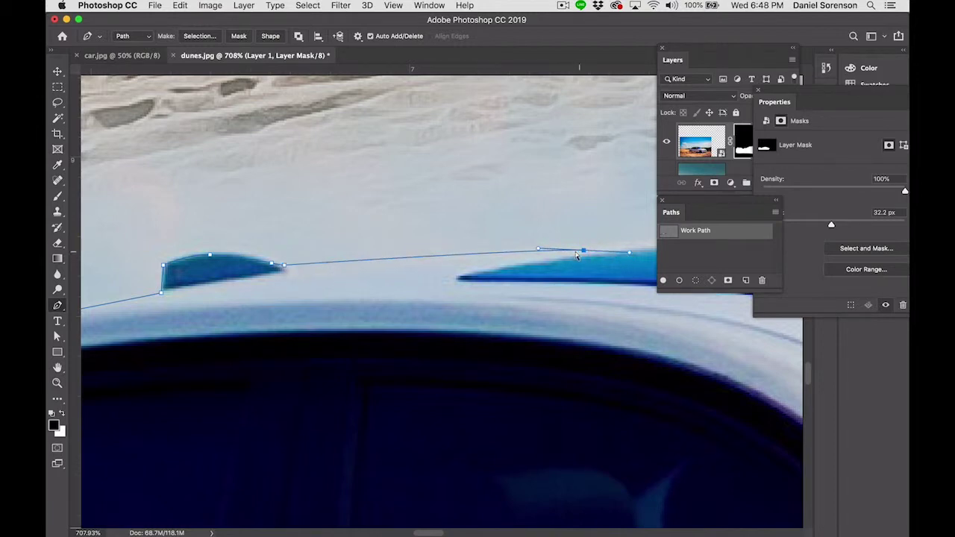
{"action": "left_click_drag", "start_coordinate": [539, 249], "coordinate": [334, 275]}
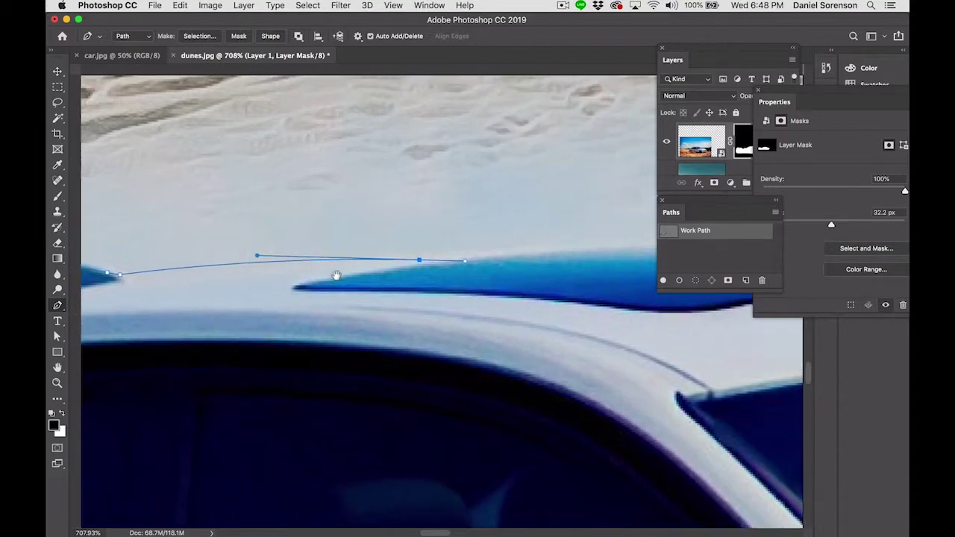
{"action": "left_click_drag", "start_coordinate": [420, 261], "coordinate": [428, 264]}
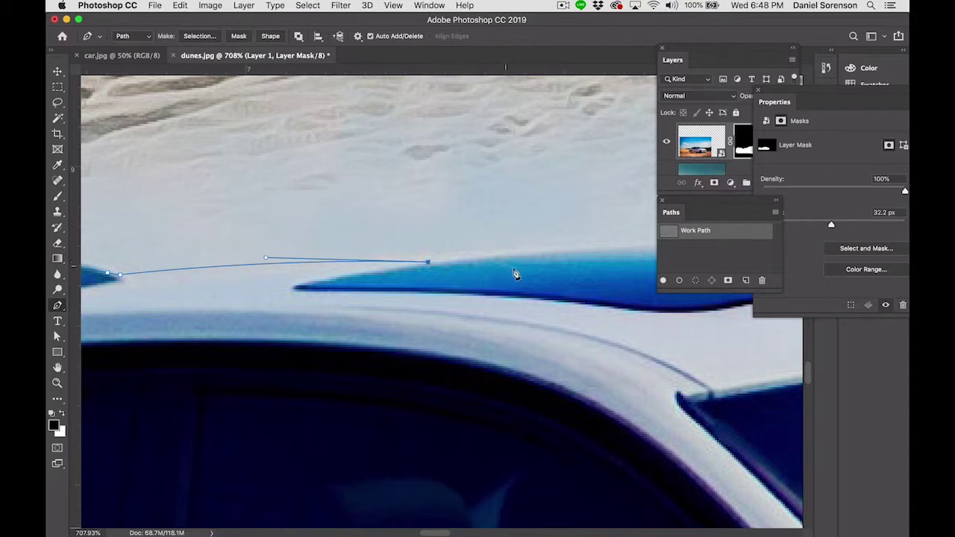
Continue curved anchors over the roof's front and down to the front bumper's lower edge.
{"action": "left_click_drag", "start_coordinate": [514, 273], "coordinate": [320, 283]}
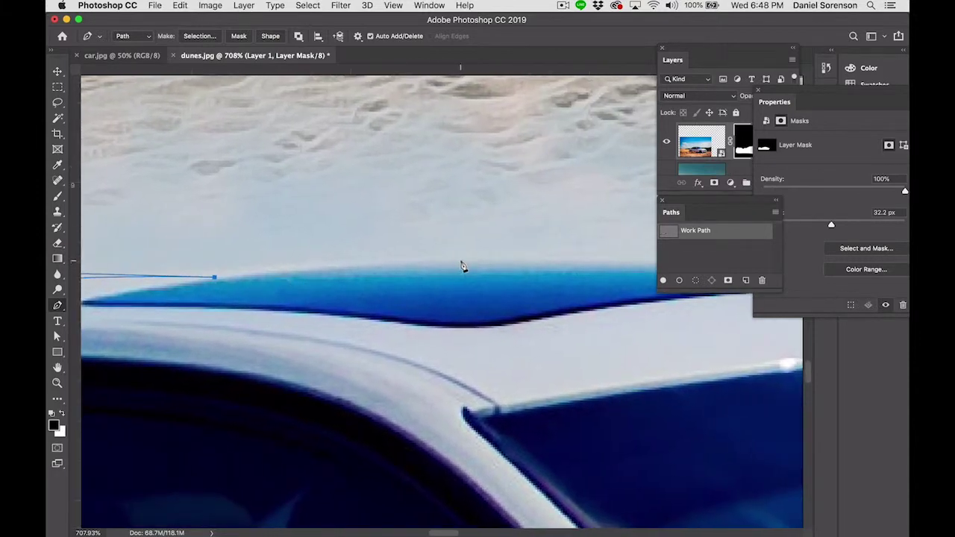
{"action": "left_click_drag", "start_coordinate": [460, 260], "coordinate": [254, 283]}
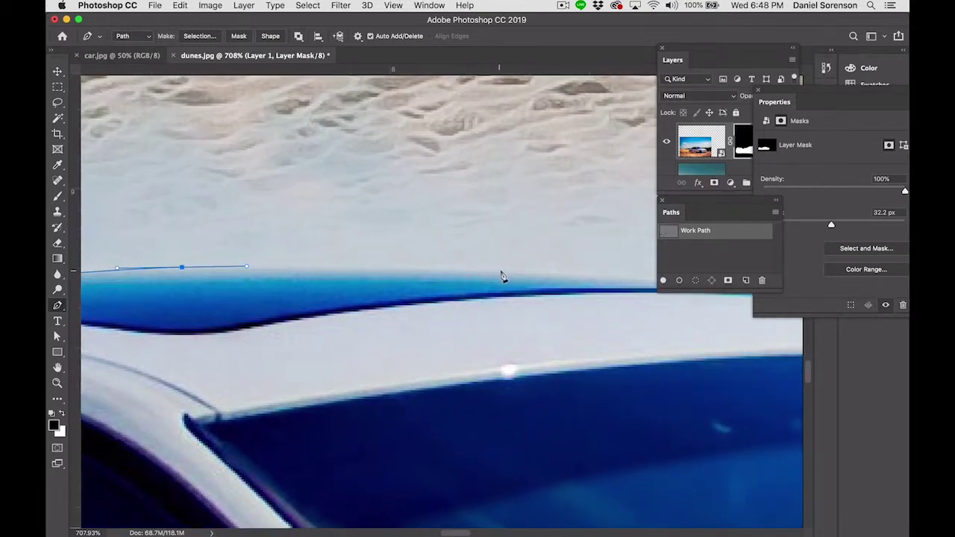
{"action": "left_click_drag", "start_coordinate": [501, 276], "coordinate": [564, 274]}
{"action": "left_click_drag", "start_coordinate": [421, 302], "coordinate": [47, 286]}
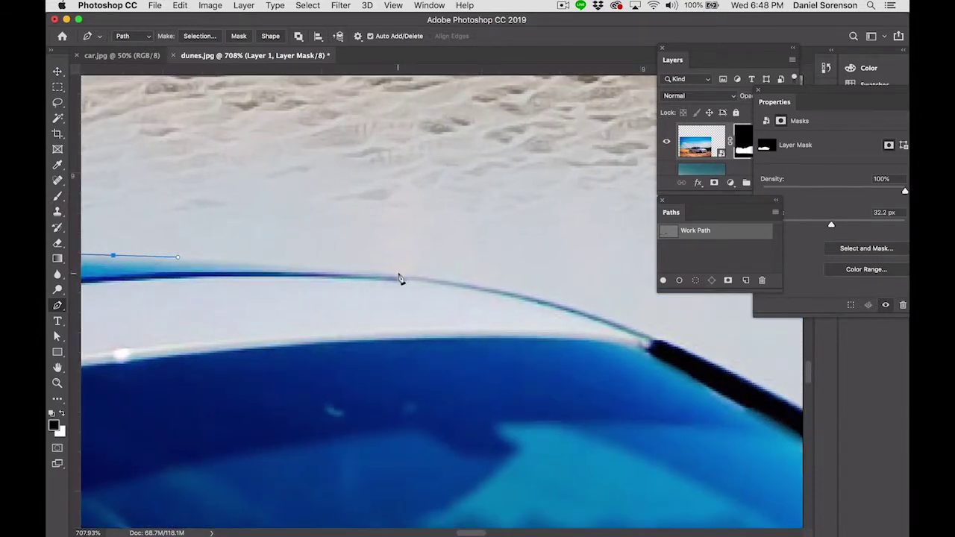
{"action": "left_click_drag", "start_coordinate": [399, 278], "coordinate": [451, 282]}
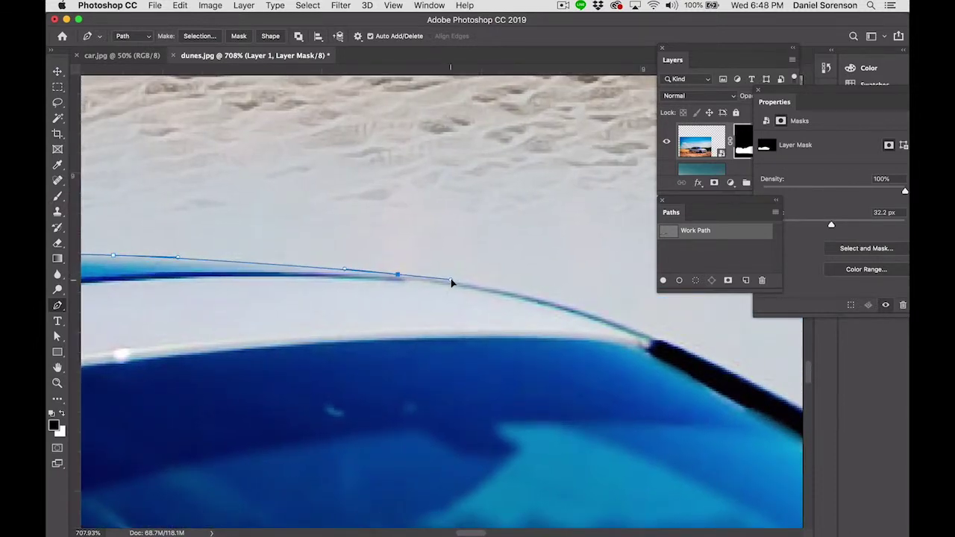
{"action": "left_click_drag", "start_coordinate": [579, 311], "coordinate": [610, 323]}
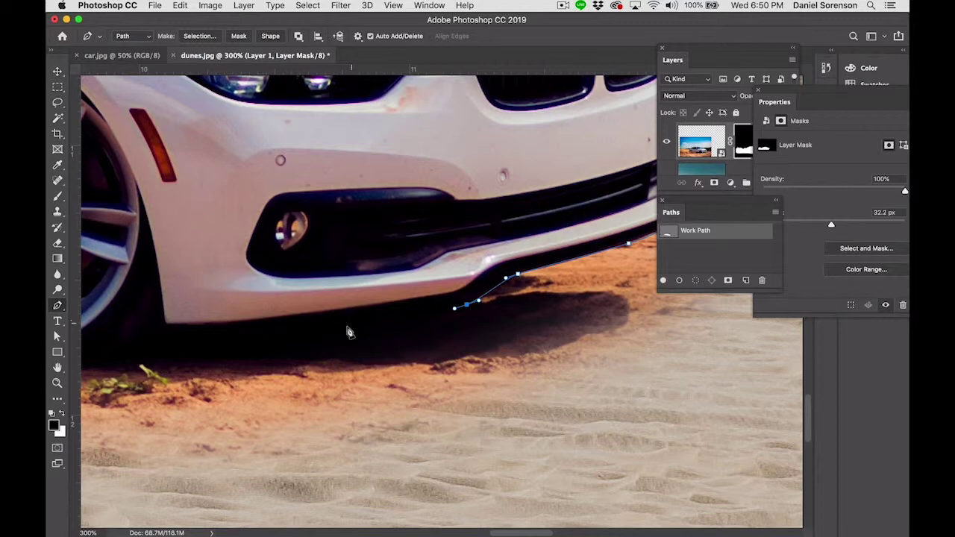
Extend the path along the front bumper's underside and curve an anchor below the front tyre.
{"action": "left_click_drag", "start_coordinate": [348, 335], "coordinate": [273, 358]}
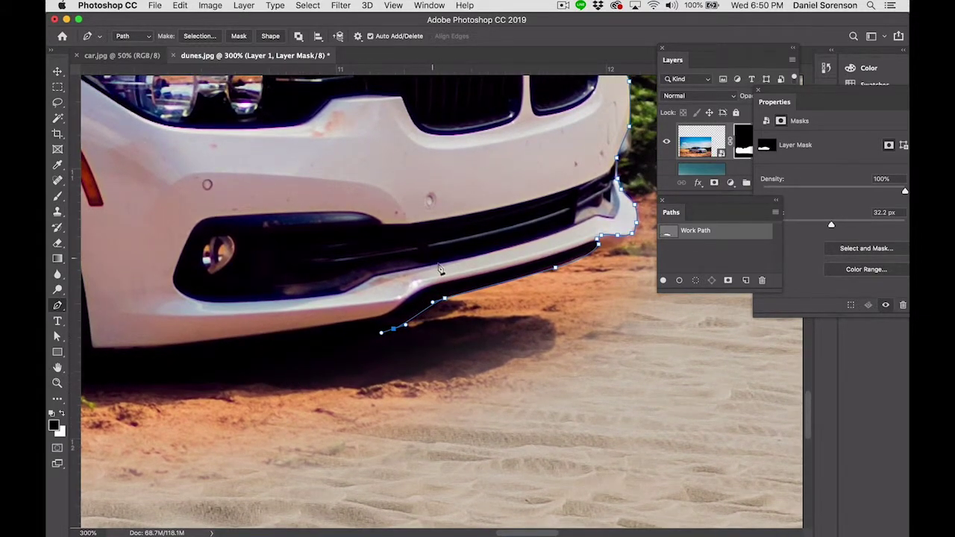
{"action": "left_click", "coordinate": [495, 286]}
{"action": "scroll", "coordinate": [417, 354], "scroll_direction": "left", "scroll_amount": 5}
{"action": "scroll", "coordinate": [418, 354], "scroll_direction": "down", "scroll_amount": 1}
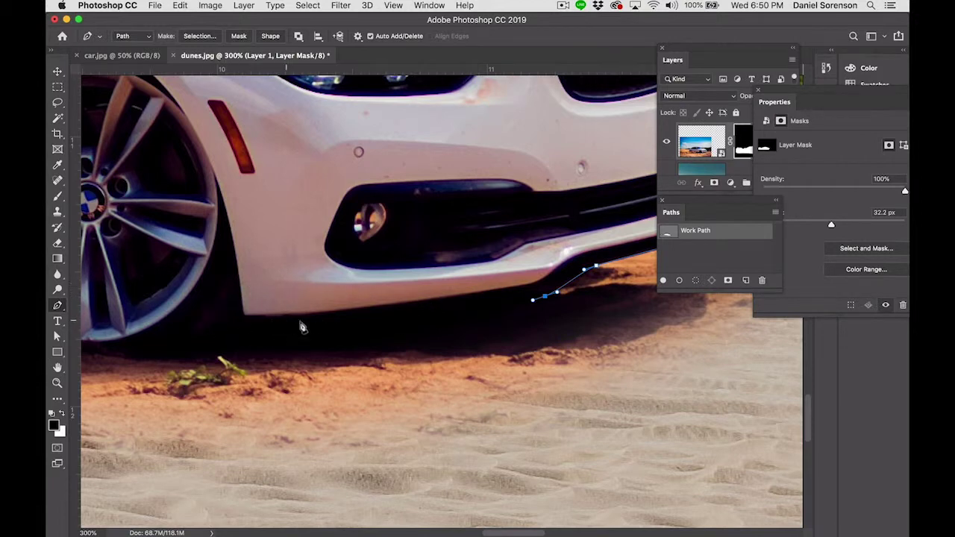
{"action": "left_click", "coordinate": [314, 322]}
{"action": "left_click", "coordinate": [274, 326]}
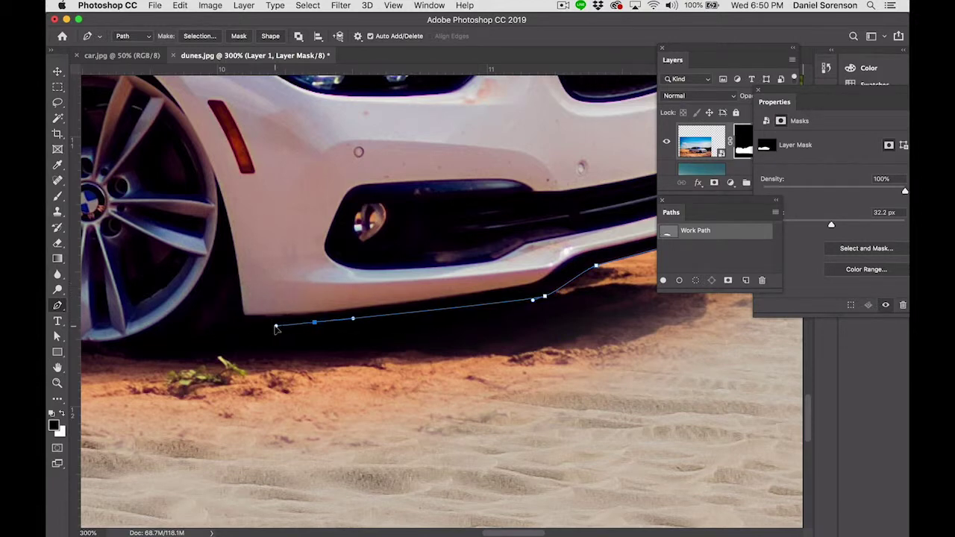
{"action": "left_click", "coordinate": [245, 327]}
{"action": "left_click_drag", "start_coordinate": [176, 328], "coordinate": [340, 342]}
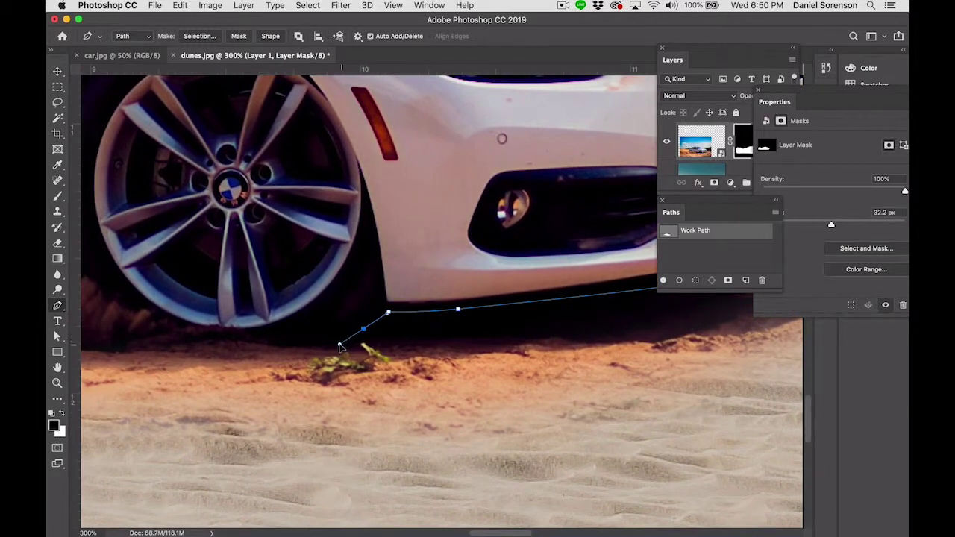
{"action": "left_click_drag", "start_coordinate": [280, 347], "coordinate": [389, 325]}
Trace the path leftward along the sand line beneath the car.
{"action": "left_click", "coordinate": [368, 326]}
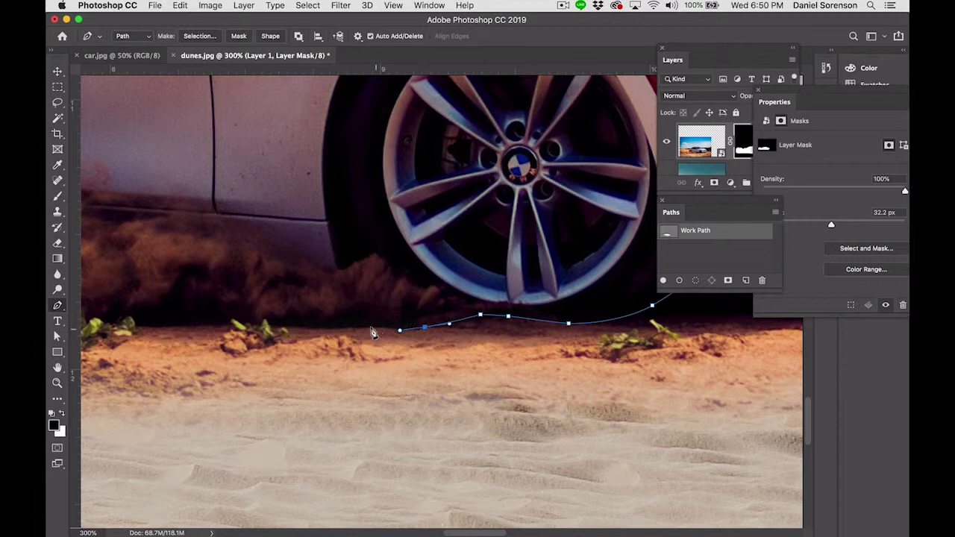
{"action": "left_click", "coordinate": [322, 326]}
{"action": "left_click_drag", "start_coordinate": [282, 322], "coordinate": [273, 319]}
{"action": "left_click", "coordinate": [259, 318]}
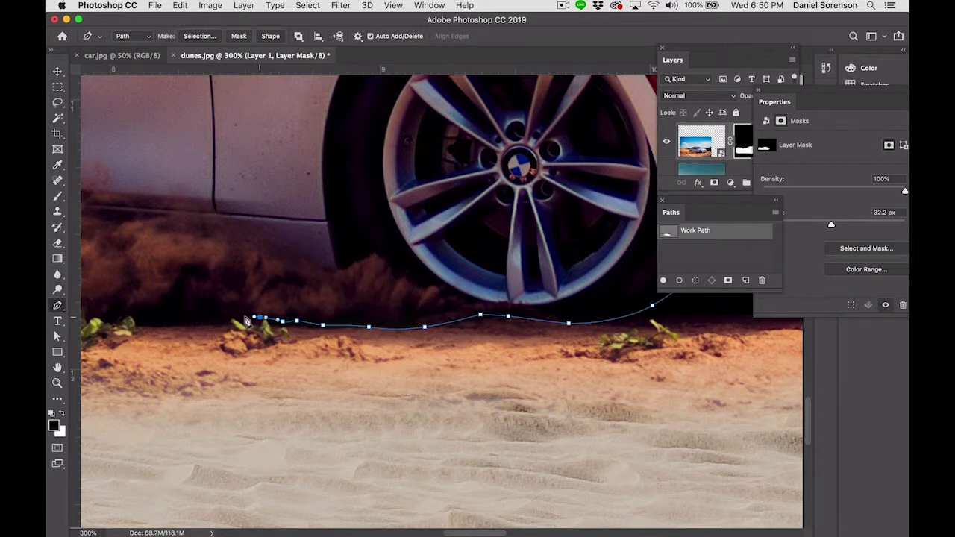
{"action": "left_click", "coordinate": [232, 317]}
{"action": "left_click", "coordinate": [200, 318]}
{"action": "left_click_drag", "start_coordinate": [166, 316], "coordinate": [415, 321]}
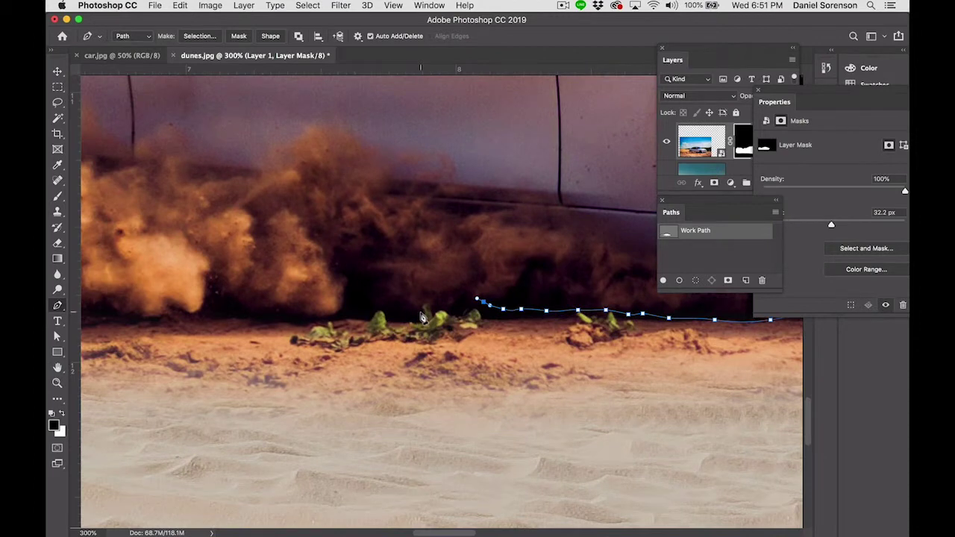
Continue the path along the sand under the dust cloud.
{"action": "left_click", "coordinate": [420, 314]}
{"action": "left_click", "coordinate": [382, 311]}
{"action": "left_click_drag", "start_coordinate": [358, 311], "coordinate": [344, 313]}
{"action": "left_click", "coordinate": [332, 312]}
{"action": "left_click", "coordinate": [305, 314]}
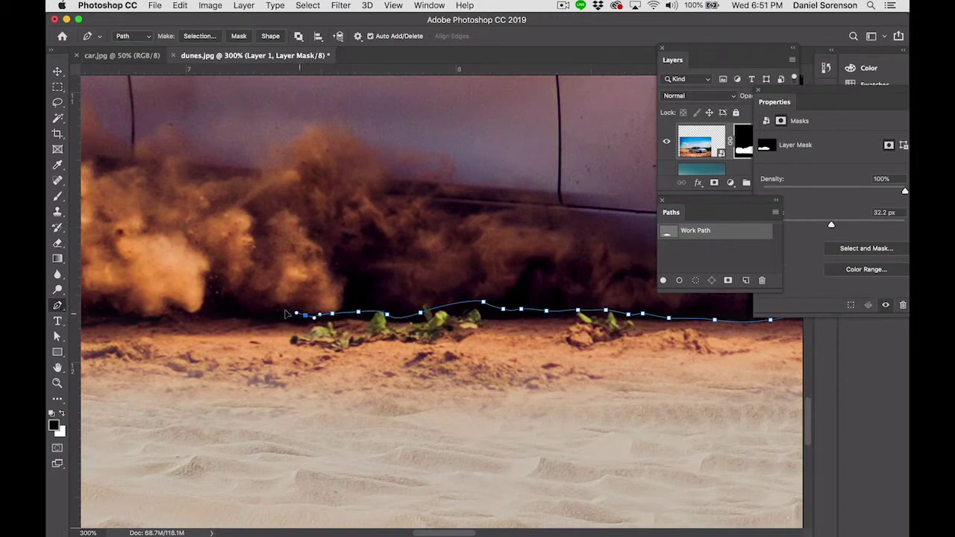
{"action": "left_click", "coordinate": [275, 306]}
{"action": "left_click_drag", "start_coordinate": [247, 305], "coordinate": [241, 305]}
Follow the dust cloud's lower edge toward the image's left side.
{"action": "left_click_drag", "start_coordinate": [267, 276], "coordinate": [441, 261]}
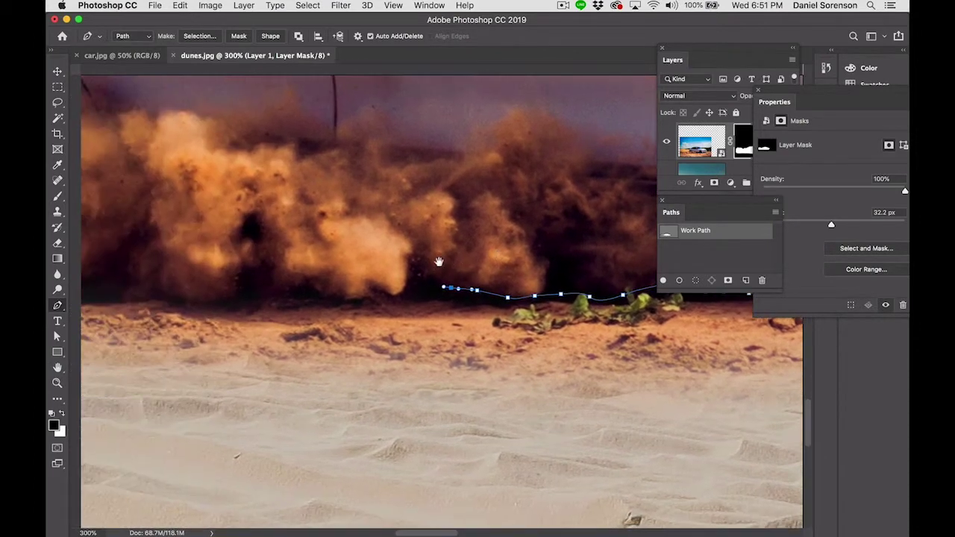
{"action": "left_click_drag", "start_coordinate": [402, 289], "coordinate": [388, 296]}
{"action": "scroll", "coordinate": [375, 301], "scroll_direction": "left", "scroll_amount": 20}
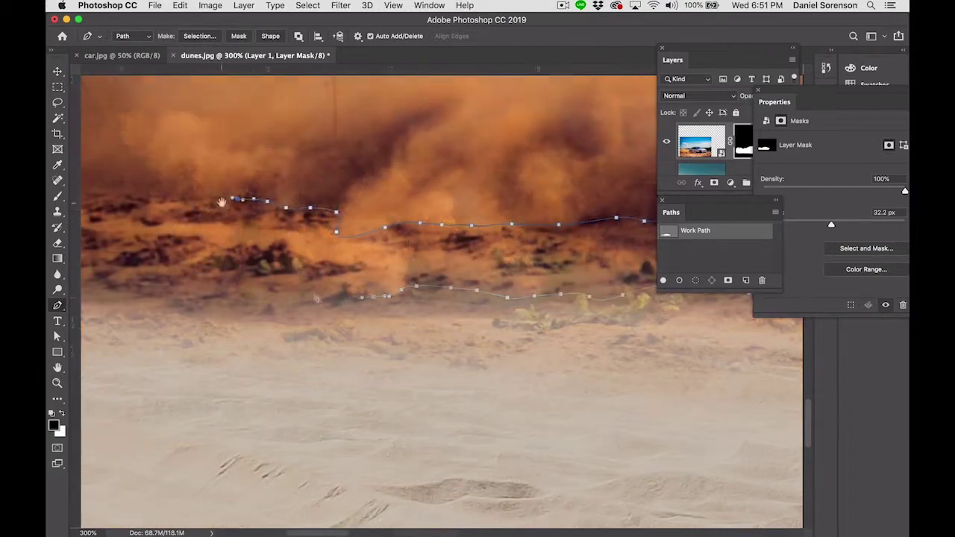
{"action": "left_click", "coordinate": [345, 197]}
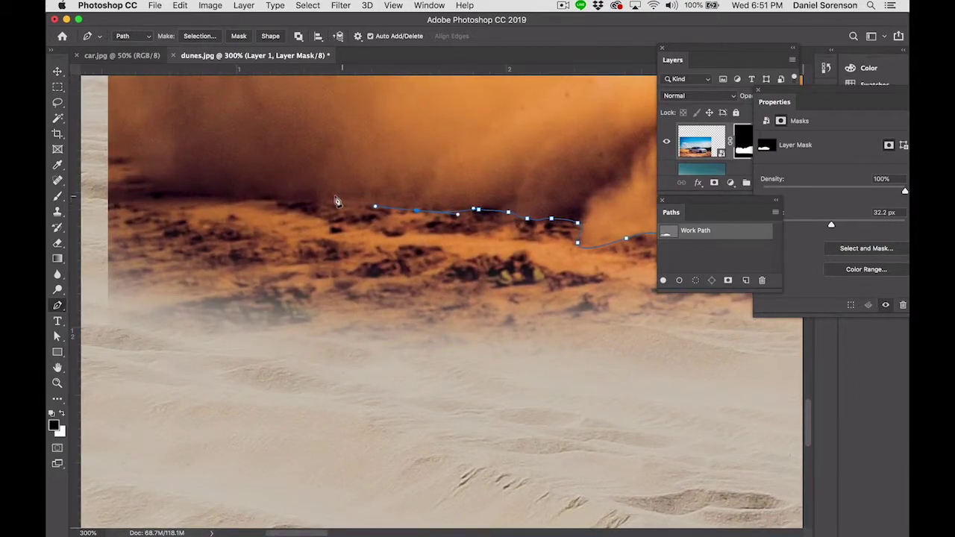
{"action": "left_click", "coordinate": [304, 194]}
{"action": "left_click", "coordinate": [267, 188]}
{"action": "left_click_drag", "start_coordinate": [243, 191], "coordinate": [201, 185]}
{"action": "left_click", "coordinate": [178, 181]}
{"action": "left_click", "coordinate": [161, 176]}
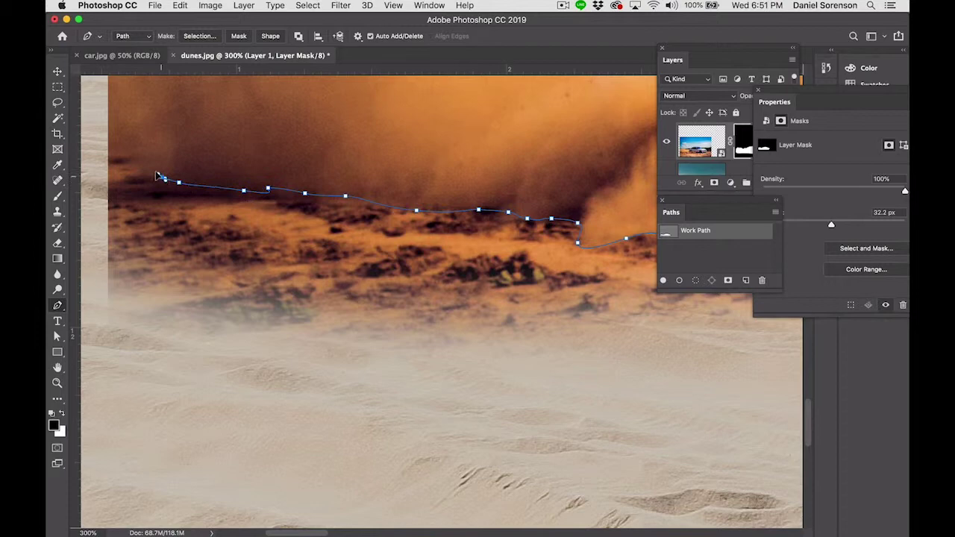
{"action": "left_click", "coordinate": [148, 168]}
{"action": "left_click", "coordinate": [139, 161]}
Reach the image's left edge, zoom out, and close the path on its first anchor.
{"action": "left_click_drag", "start_coordinate": [187, 217], "coordinate": [350, 341]}
{"action": "scroll", "coordinate": [349, 341], "scroll_direction": "up", "scroll_amount": 5}
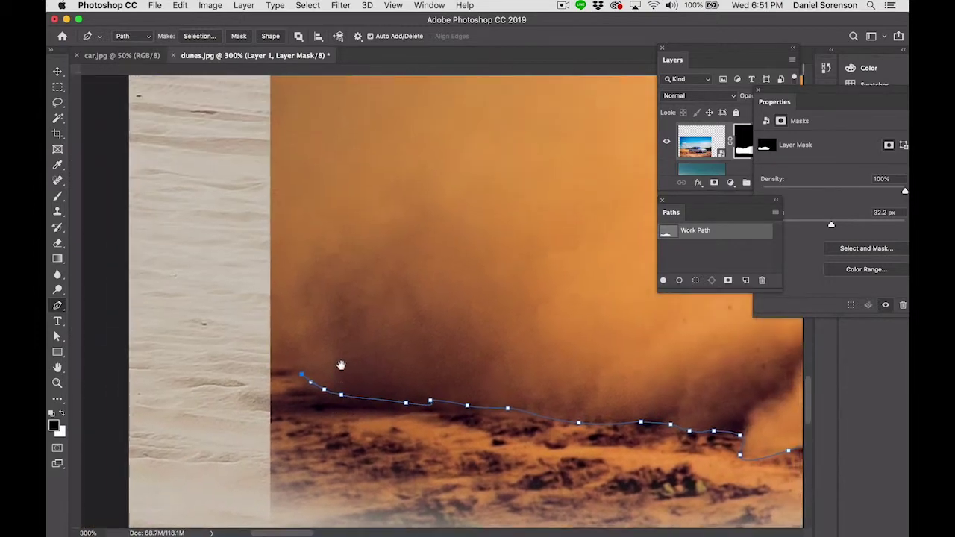
{"action": "left_click", "coordinate": [284, 363]}
{"action": "left_click", "coordinate": [274, 362]}
{"action": "left_click", "coordinate": [258, 352]}
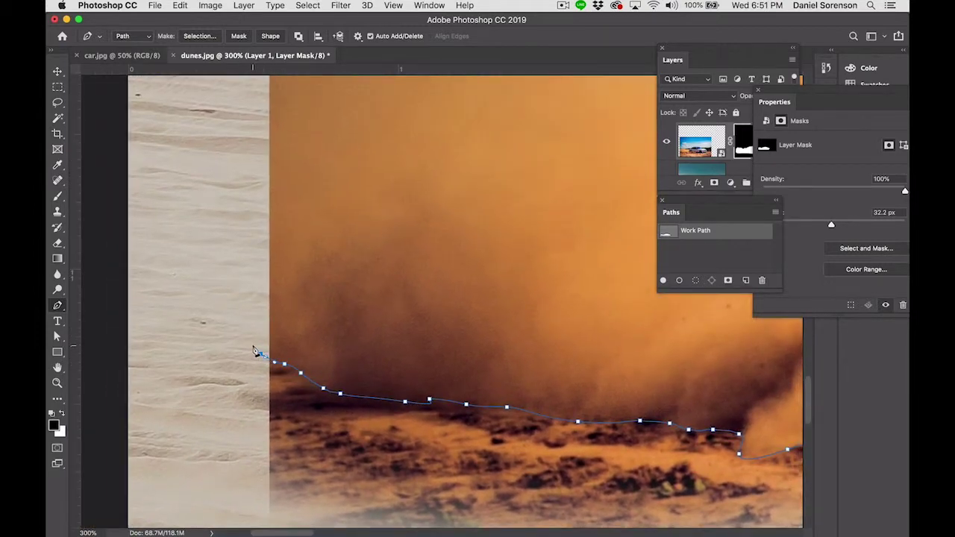
{"action": "key", "text": "super+minus"}
{"action": "key", "text": "super+minus"}
{"action": "left_click", "coordinate": [381, 202]}
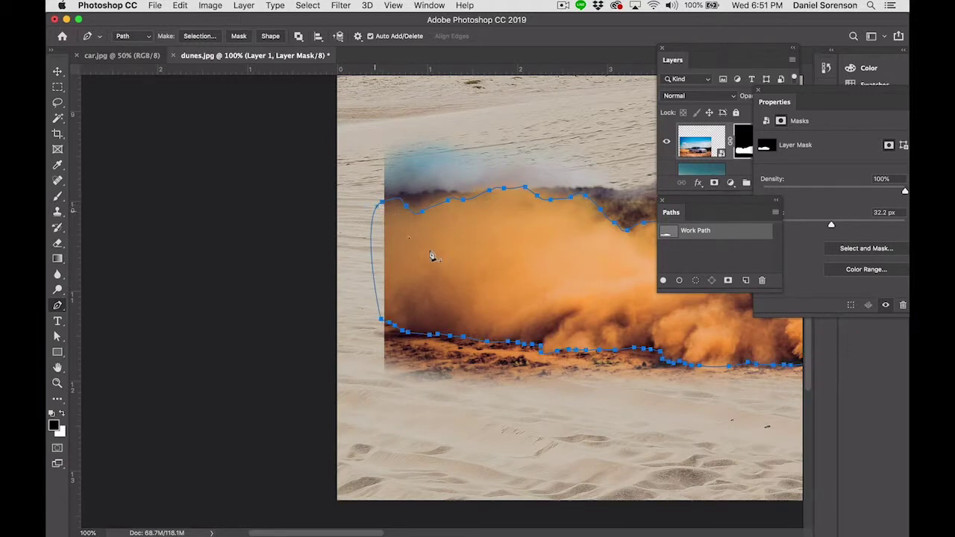
Save the Work Path as Path 1 and deselect it in the Paths panel.
{"action": "double_click", "coordinate": [688, 232]}
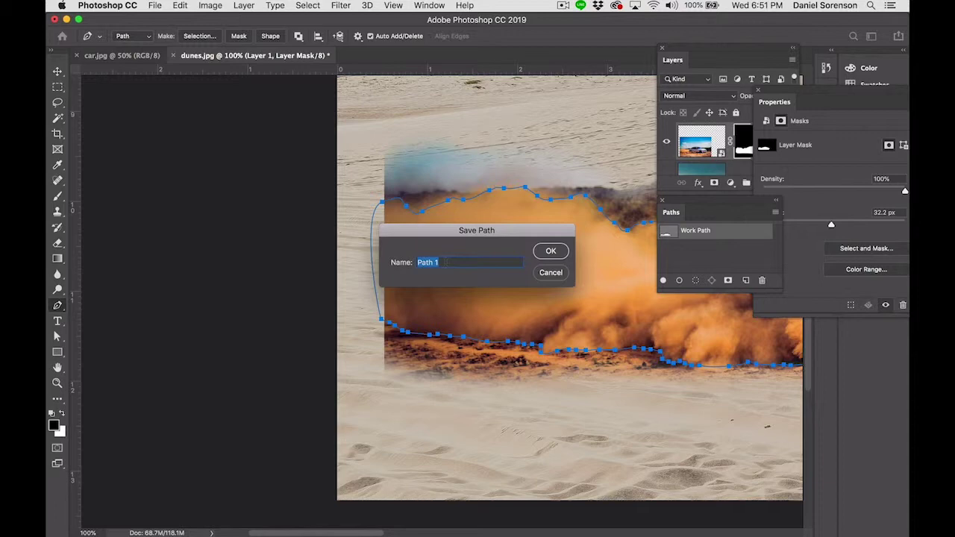
{"action": "left_click", "coordinate": [550, 250]}
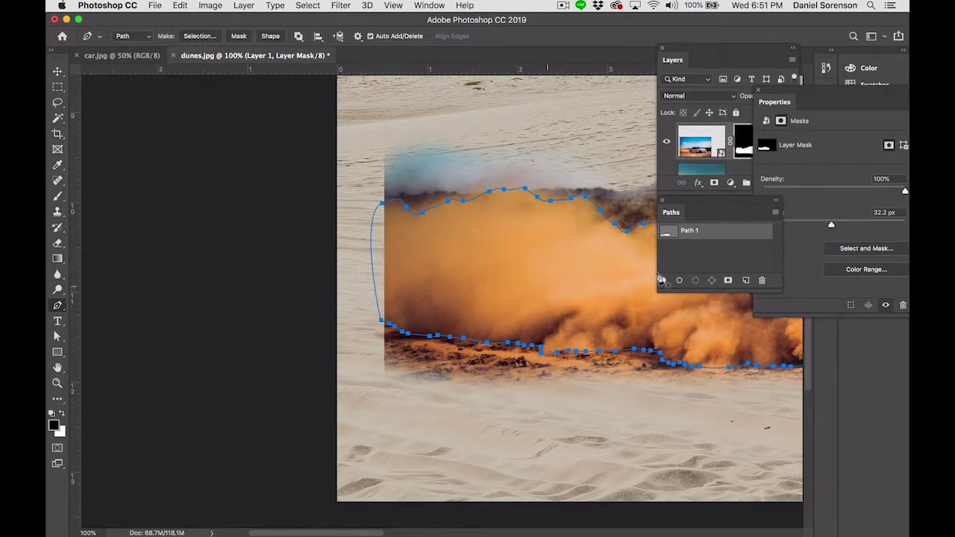
{"action": "left_click", "coordinate": [692, 258]}
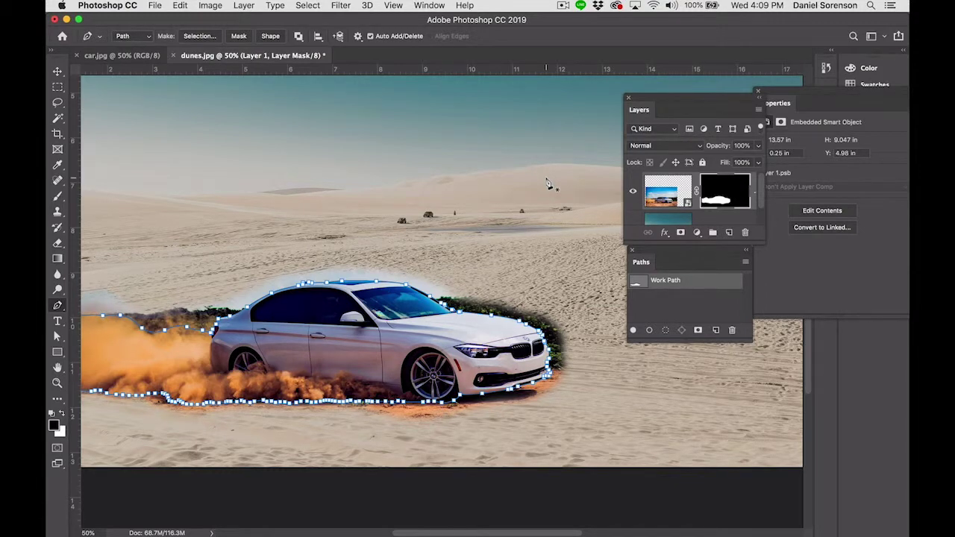
Load the car outline path as a selection twice, clearing each selection with Cmd+D.
{"action": "left_click", "coordinate": [637, 283], "text": "super"}
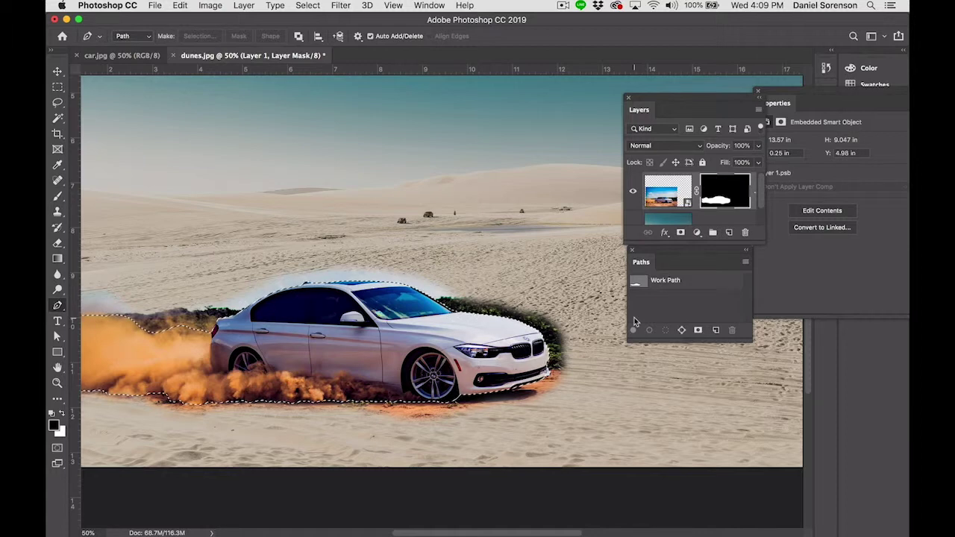
{"action": "key", "text": "super+d"}
{"action": "left_click", "coordinate": [663, 280]}
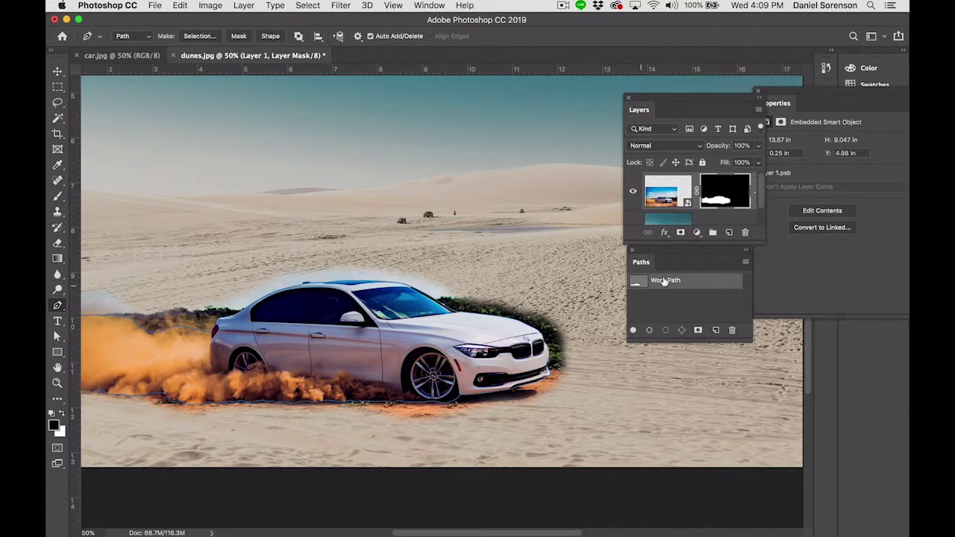
{"action": "left_click", "coordinate": [667, 331]}
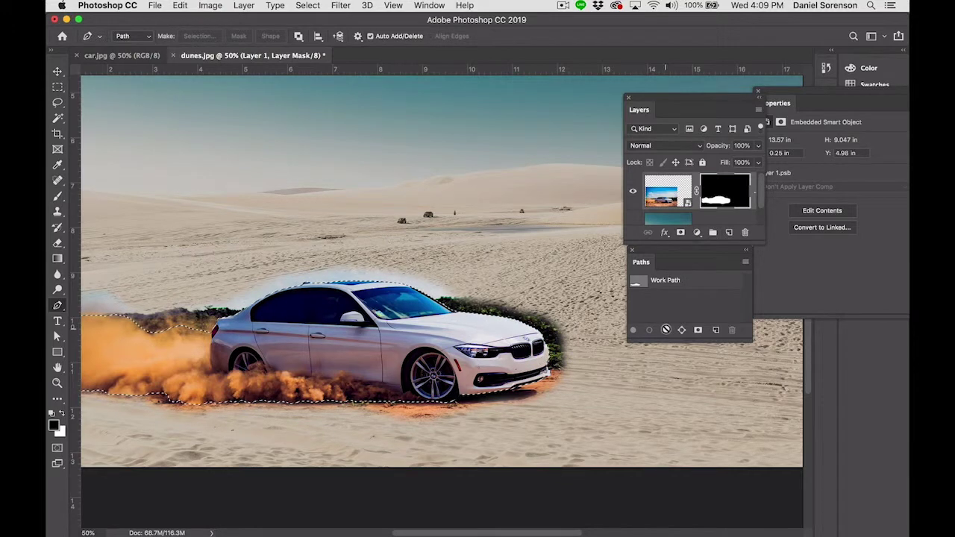
{"action": "key", "text": "super+d"}
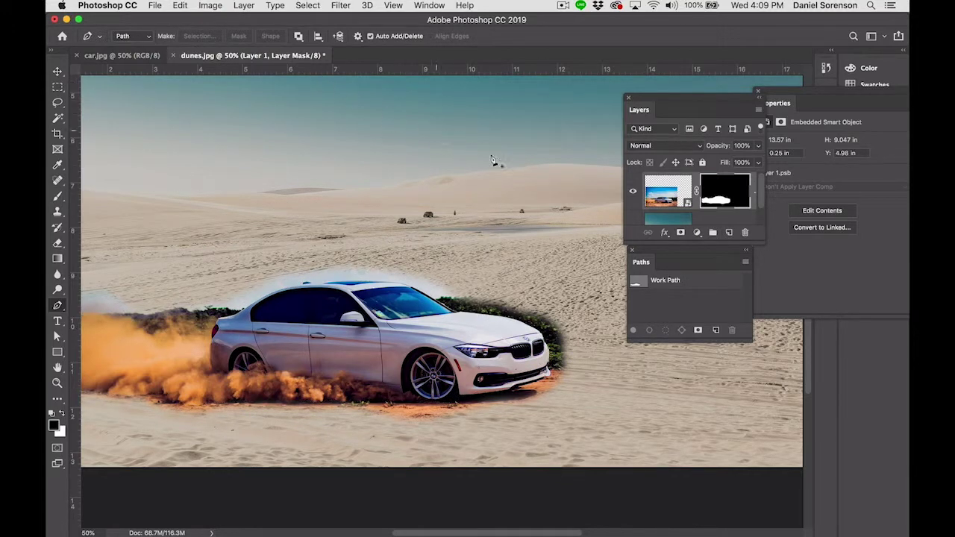
{"action": "left_click", "coordinate": [646, 277]}
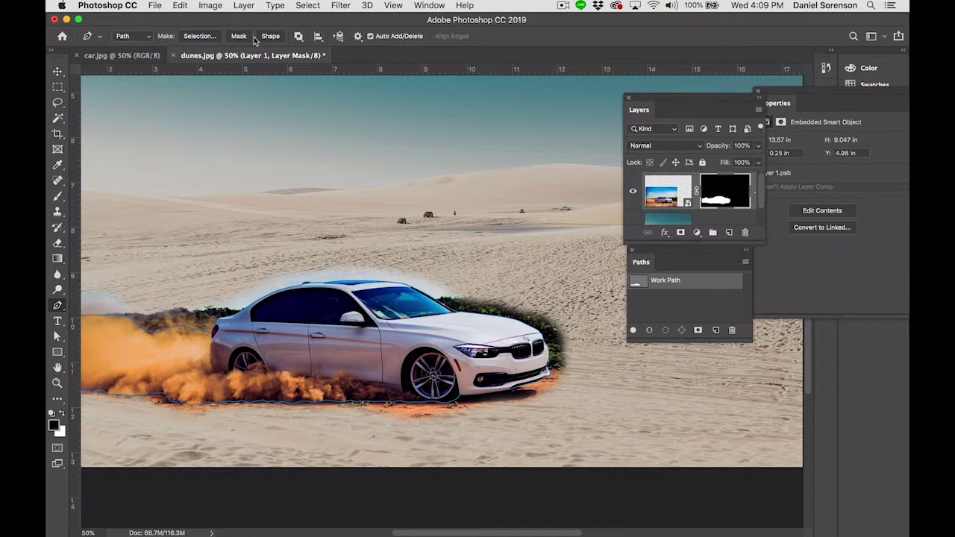
{"action": "left_click", "coordinate": [199, 36]}
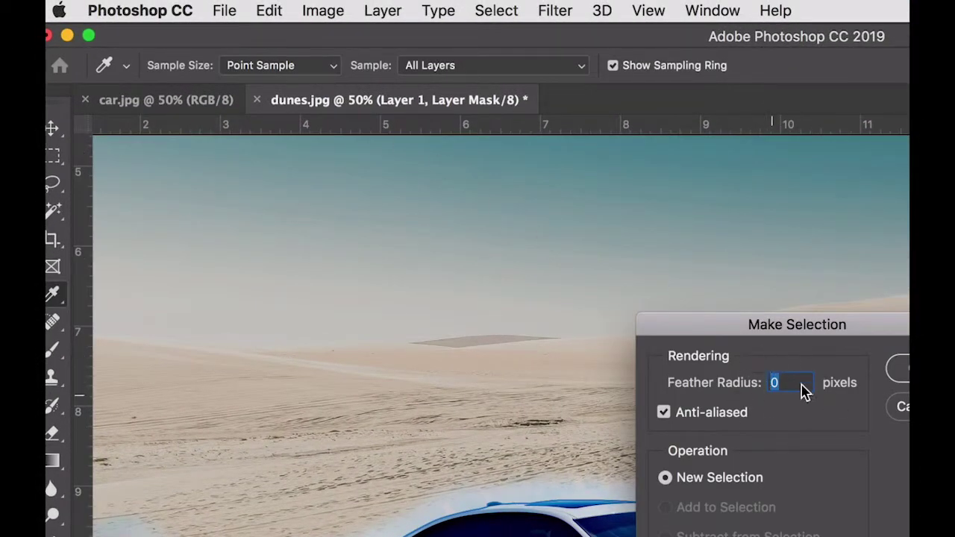
{"action": "key", "text": "Return"}
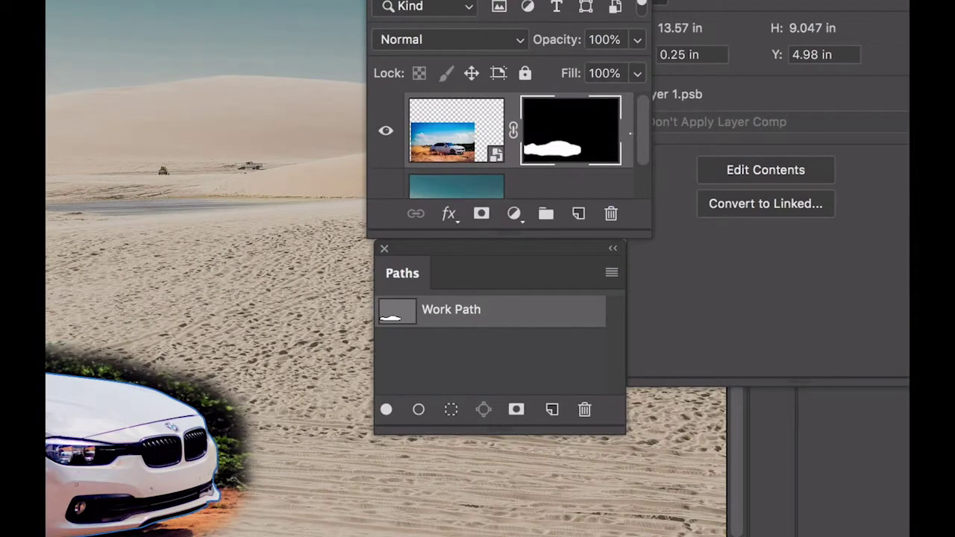
Set Layer 1's mask Feather to 0 px in the Properties panel.
{"action": "left_click", "coordinate": [561, 147]}
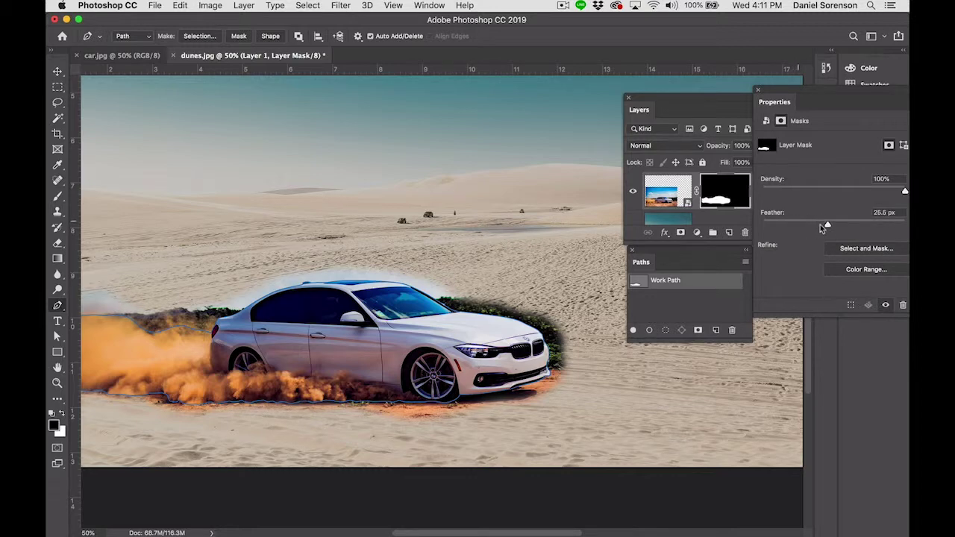
{"action": "left_click_drag", "start_coordinate": [826, 225], "coordinate": [761, 223]}
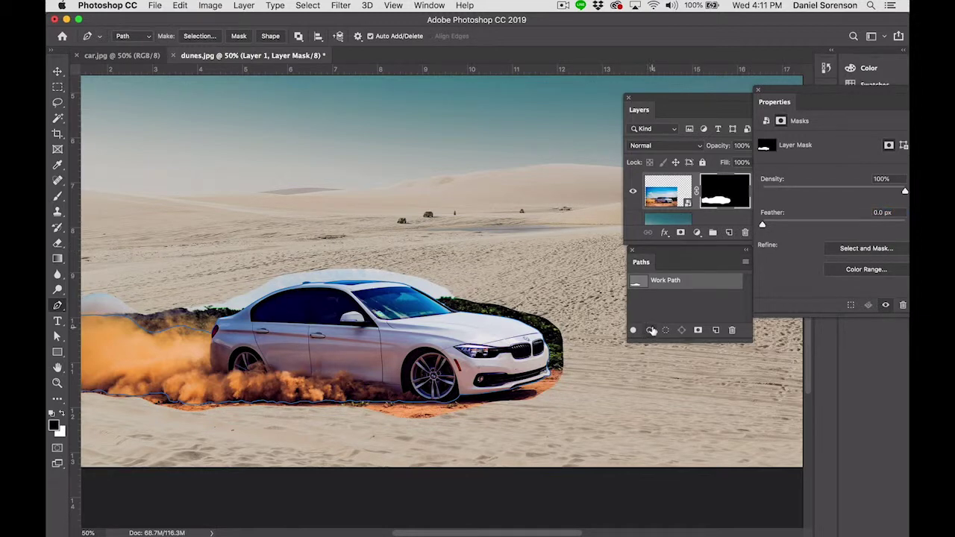
Load the car outline path as a selection and display Layer 1's mask alone.
{"action": "left_click", "coordinate": [638, 285], "text": "super"}
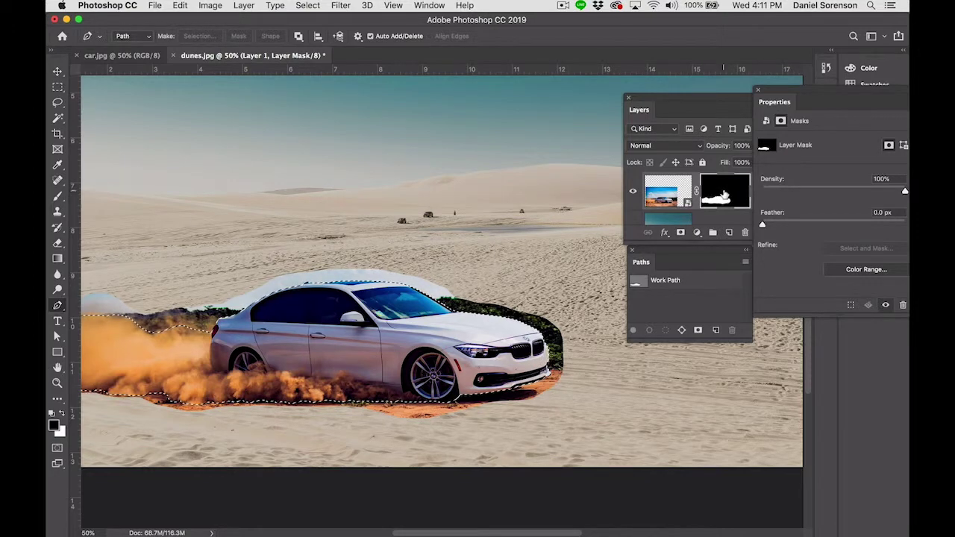
{"action": "left_click", "coordinate": [723, 195], "text": "alt"}
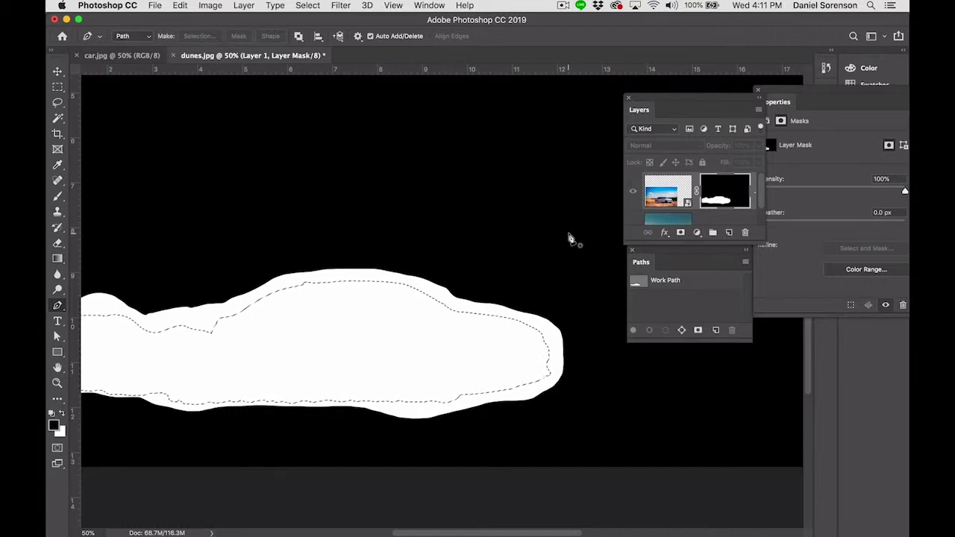
Invert the selection to everything outside the car and set black as foreground colour.
{"action": "key", "text": "super+minus"}
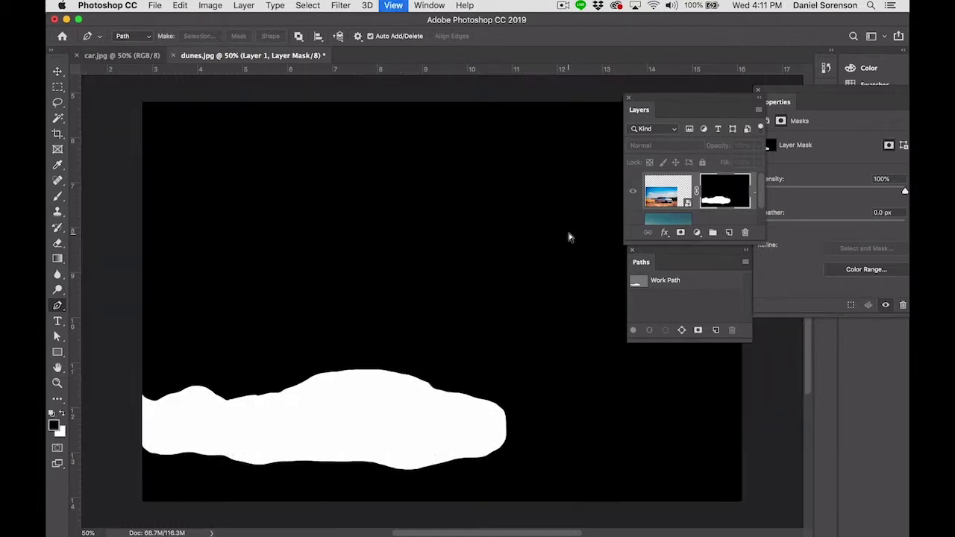
{"action": "left_click", "coordinate": [308, 5]}
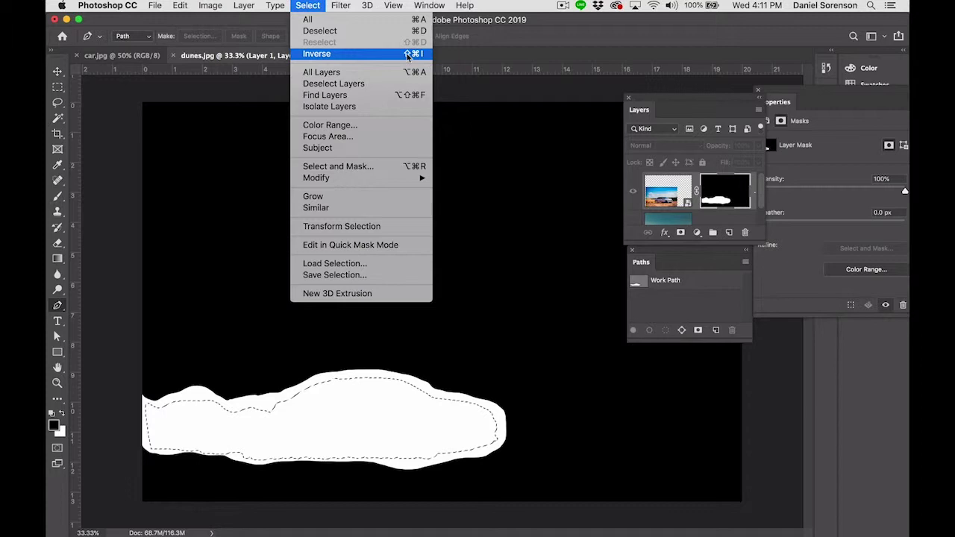
{"action": "left_click", "coordinate": [491, 149]}
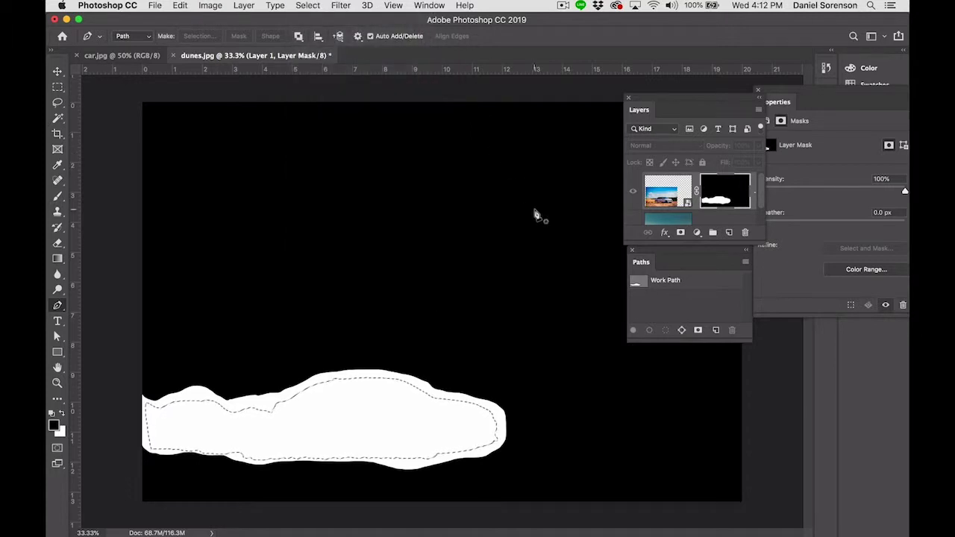
{"action": "key", "text": "shift+super+i"}
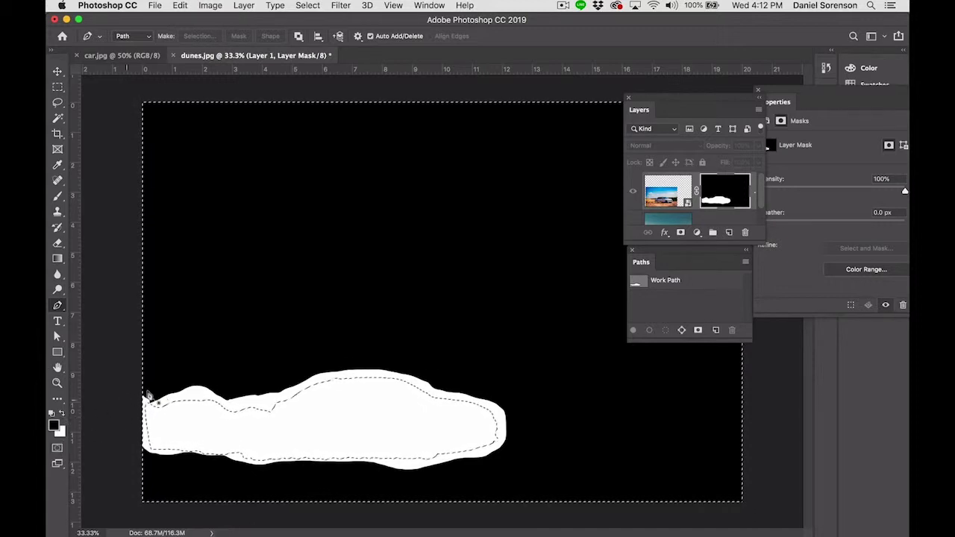
{"action": "key", "text": "x"}
{"action": "left_click", "coordinate": [62, 416]}
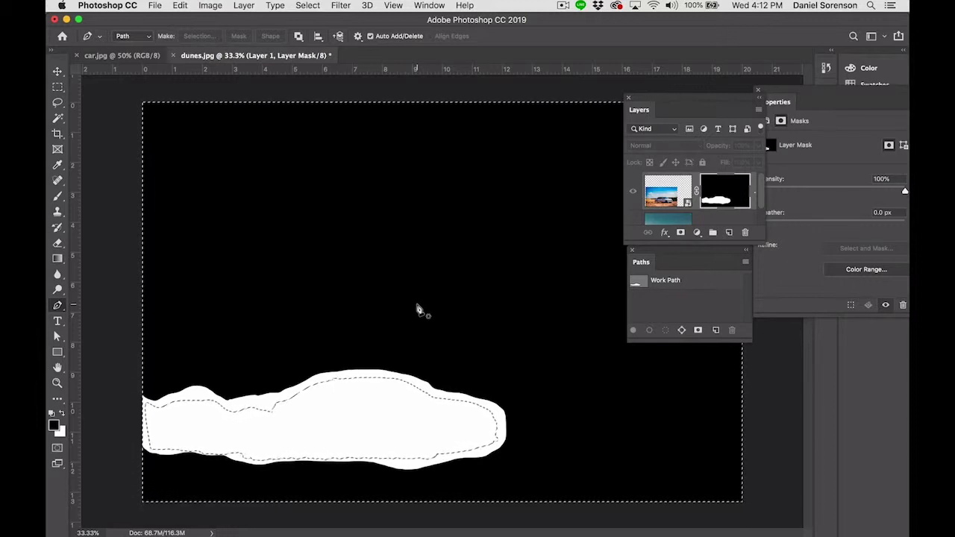
Fill the mask outside the car with black, cancel Edit > Fill, and view the composite.
{"action": "key", "text": "alt+BackSpace"}
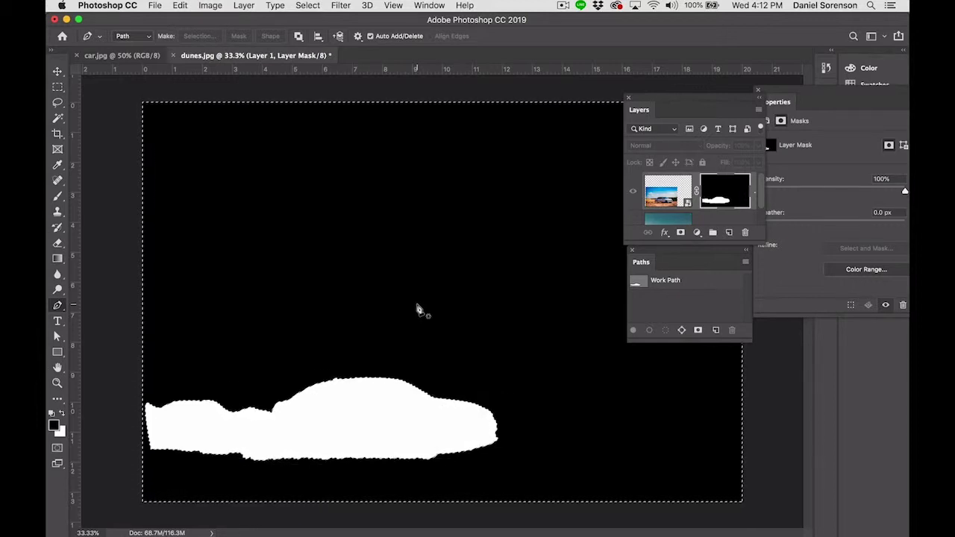
{"action": "left_click", "coordinate": [179, 6]}
{"action": "left_click", "coordinate": [171, 199]}
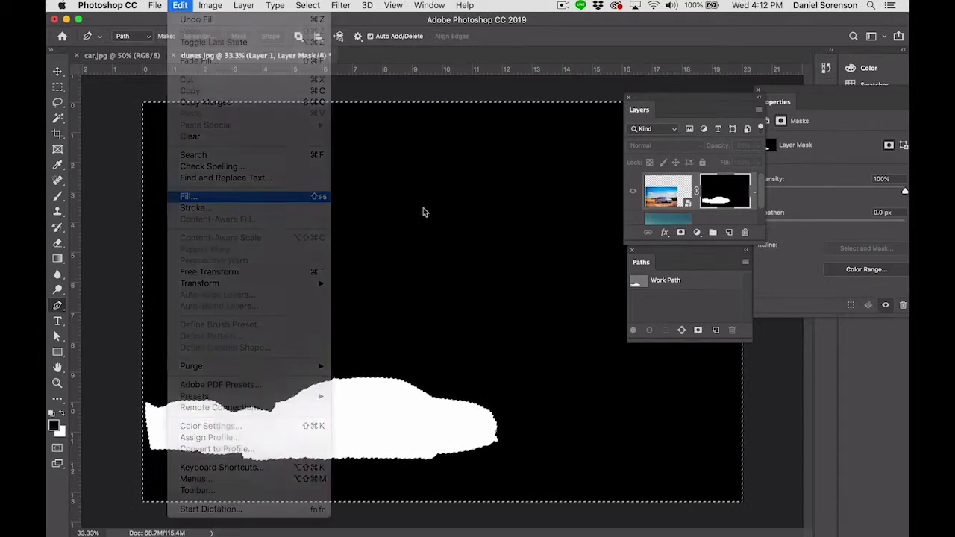
{"action": "left_click", "coordinate": [478, 209]}
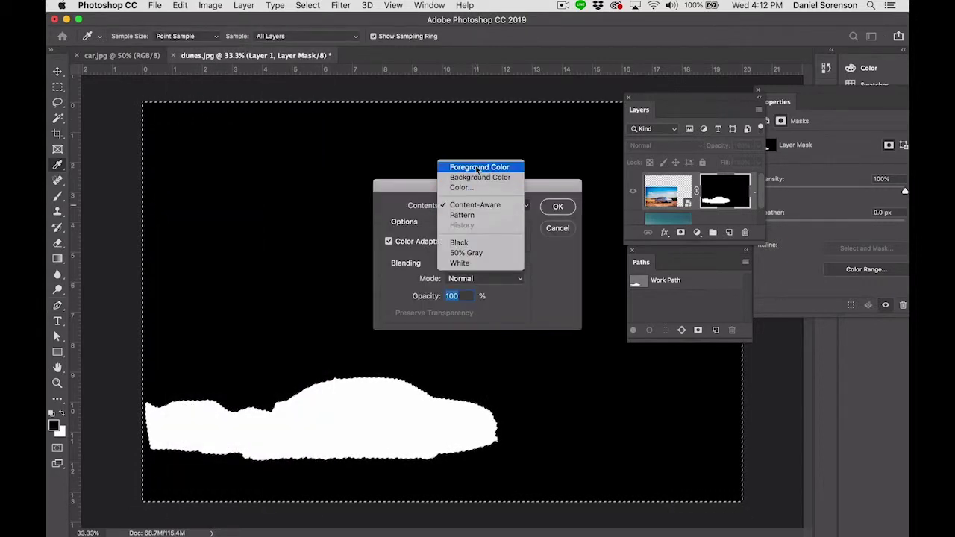
{"action": "left_click", "coordinate": [553, 233]}
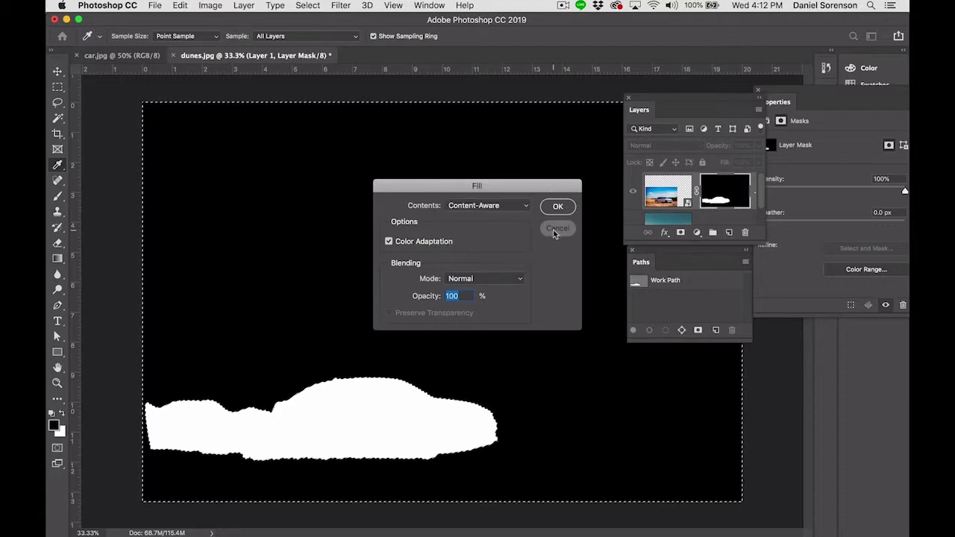
{"action": "left_click", "coordinate": [556, 228]}
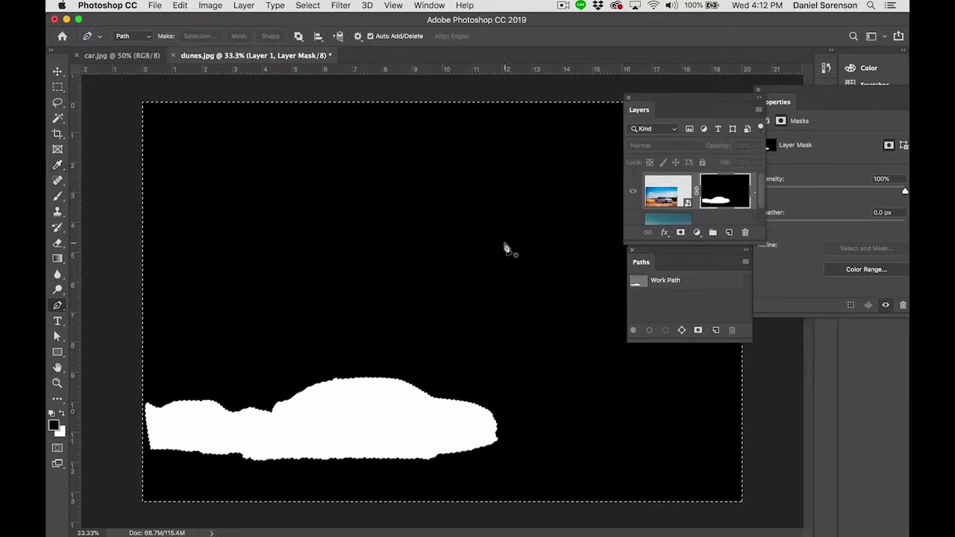
{"action": "left_click", "coordinate": [712, 193], "text": "alt"}
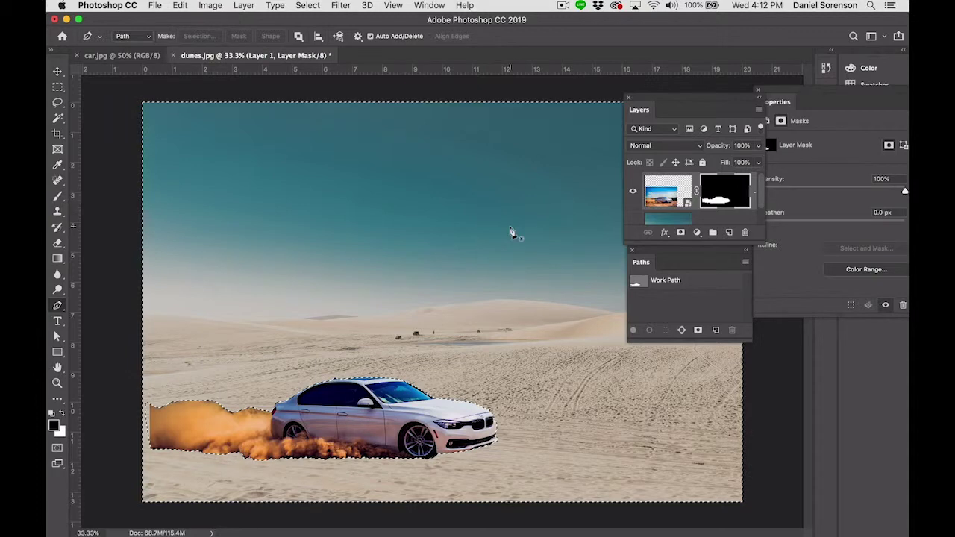
Deselect, zoom in on the car, and pan along its side to inspect the edges.
{"action": "key", "text": "super+d"}
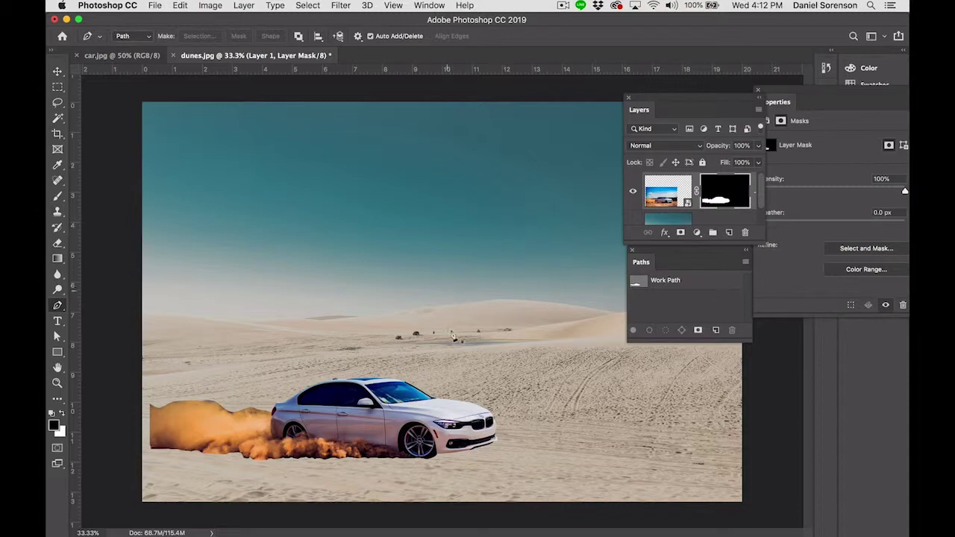
{"action": "left_click_drag", "start_coordinate": [422, 378], "coordinate": [597, 308]}
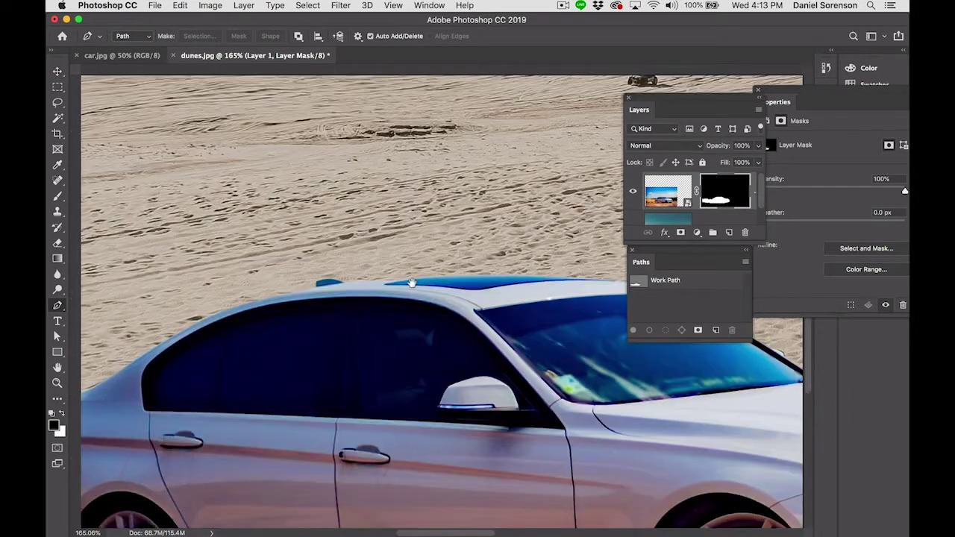
{"action": "left_click_drag", "start_coordinate": [414, 284], "coordinate": [494, 287]}
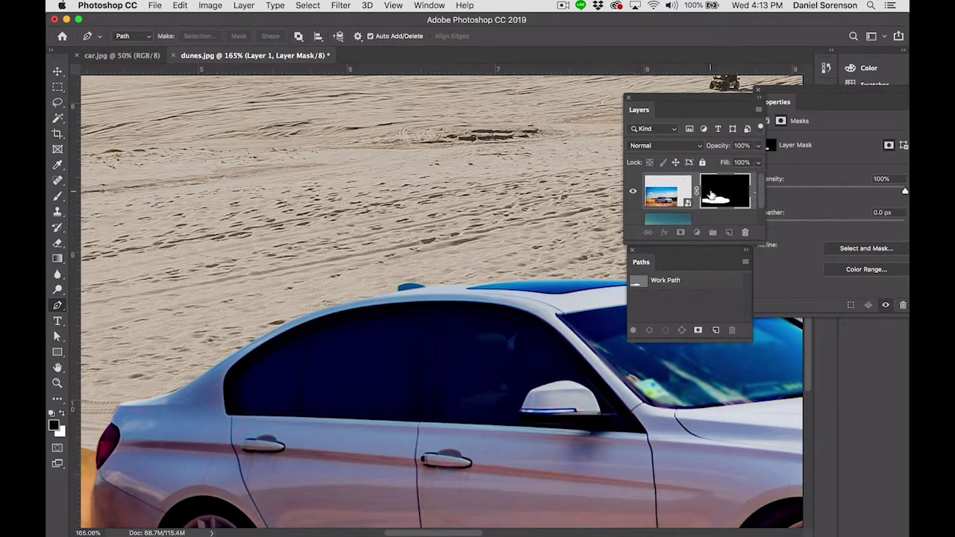
{"action": "left_click", "coordinate": [313, 6]}
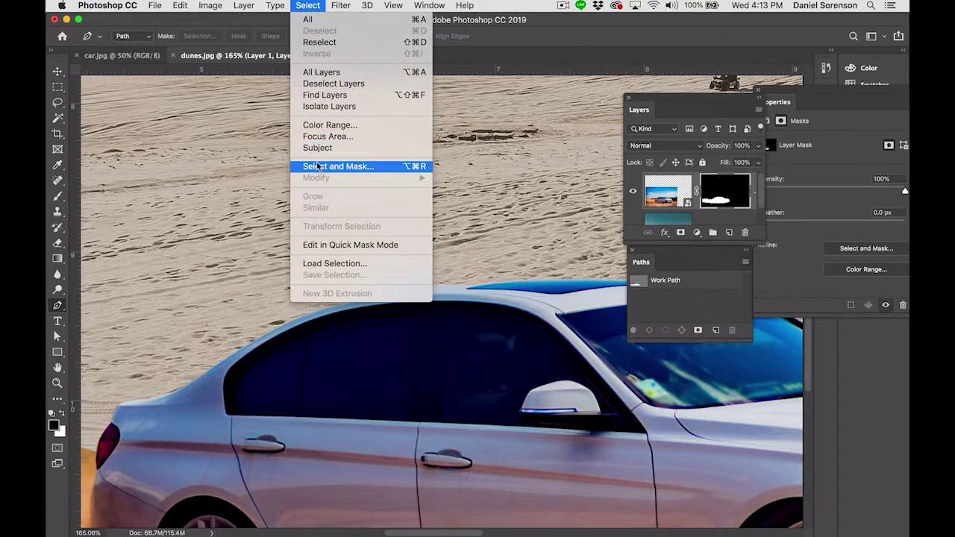
Open Select and Mask in On Layers view and pan to the car's front grille.
{"action": "left_click", "coordinate": [488, 140]}
{"action": "key", "text": "super+alt+r"}
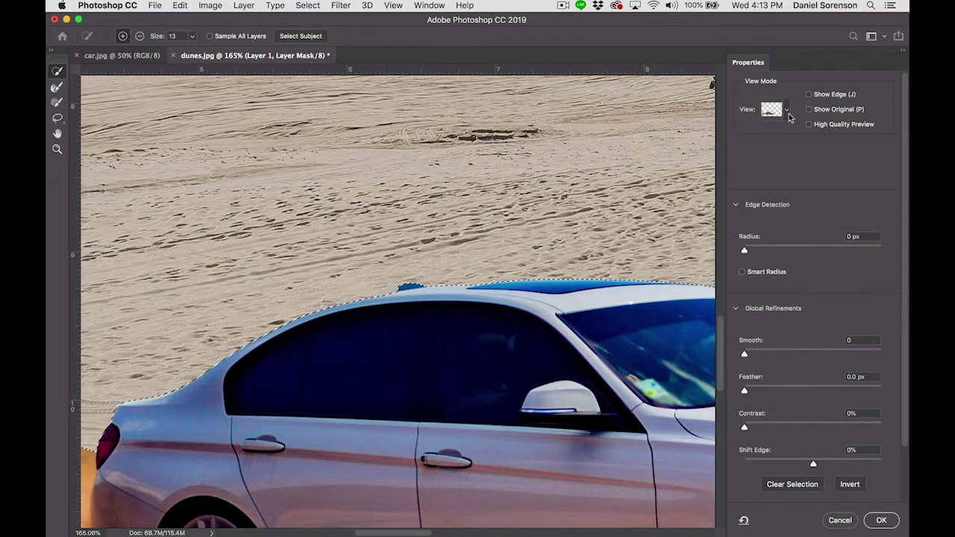
{"action": "left_click", "coordinate": [786, 111]}
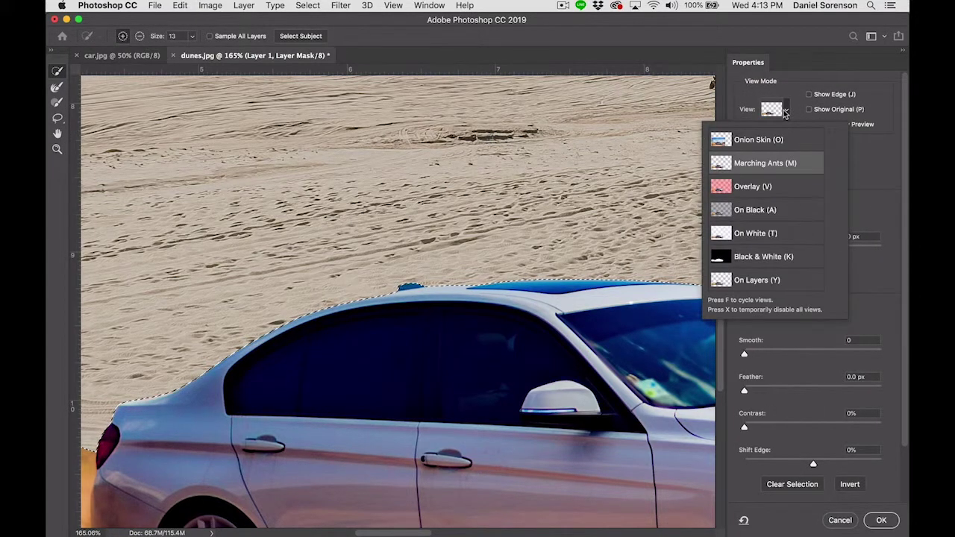
{"action": "left_click", "coordinate": [762, 282]}
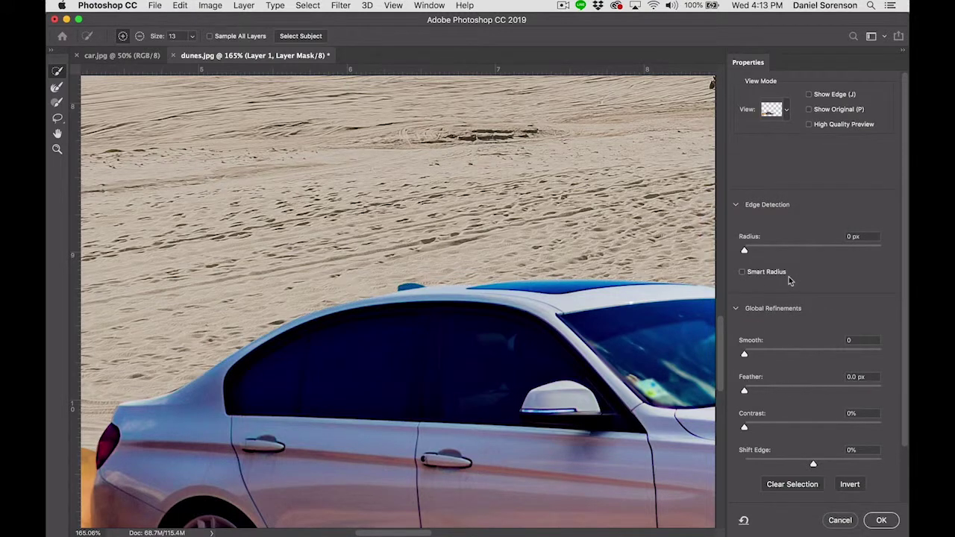
{"action": "left_click_drag", "start_coordinate": [626, 256], "coordinate": [292, 207]}
{"action": "left_click_drag", "start_coordinate": [530, 283], "coordinate": [405, 243]}
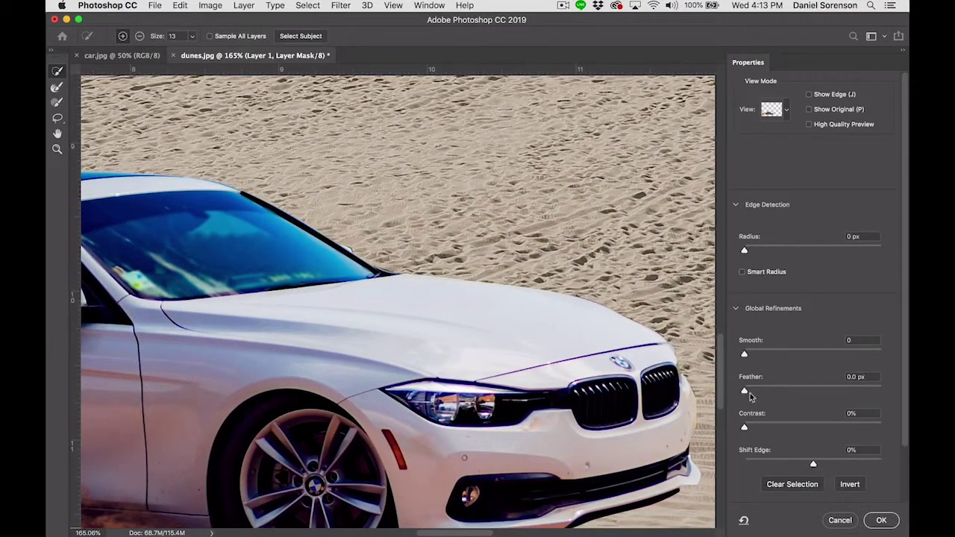
Set Feather 2.8 px, Shift Edge -38%, Contrast 19% and Smooth 11.
{"action": "left_click_drag", "start_coordinate": [745, 391], "coordinate": [781, 396]}
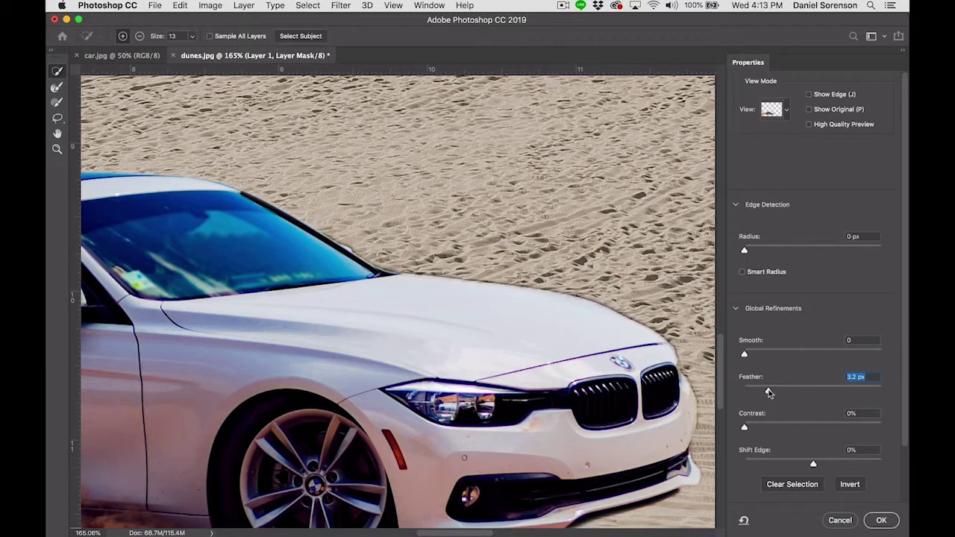
{"action": "left_click_drag", "start_coordinate": [812, 463], "coordinate": [794, 464]}
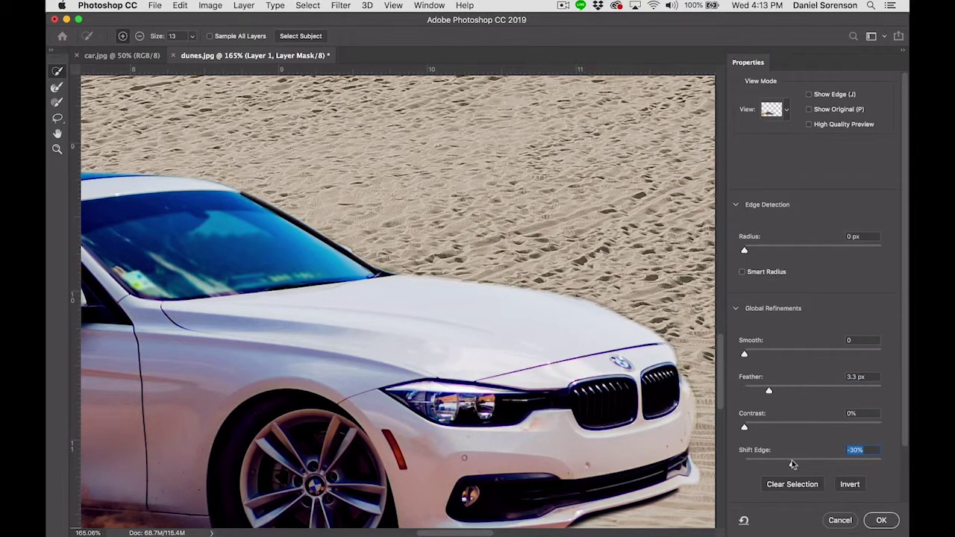
{"action": "left_click_drag", "start_coordinate": [744, 428], "coordinate": [771, 429]}
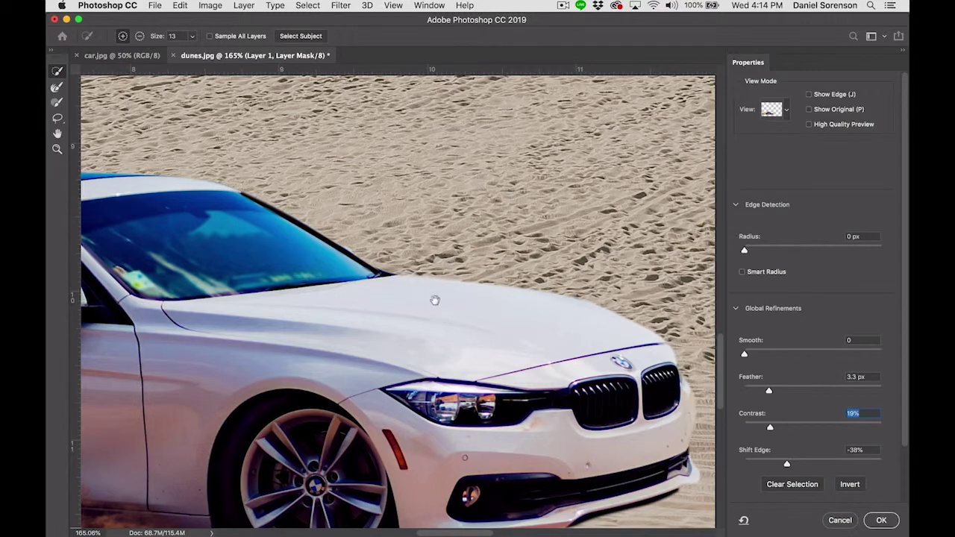
{"action": "left_click_drag", "start_coordinate": [434, 298], "coordinate": [528, 335]}
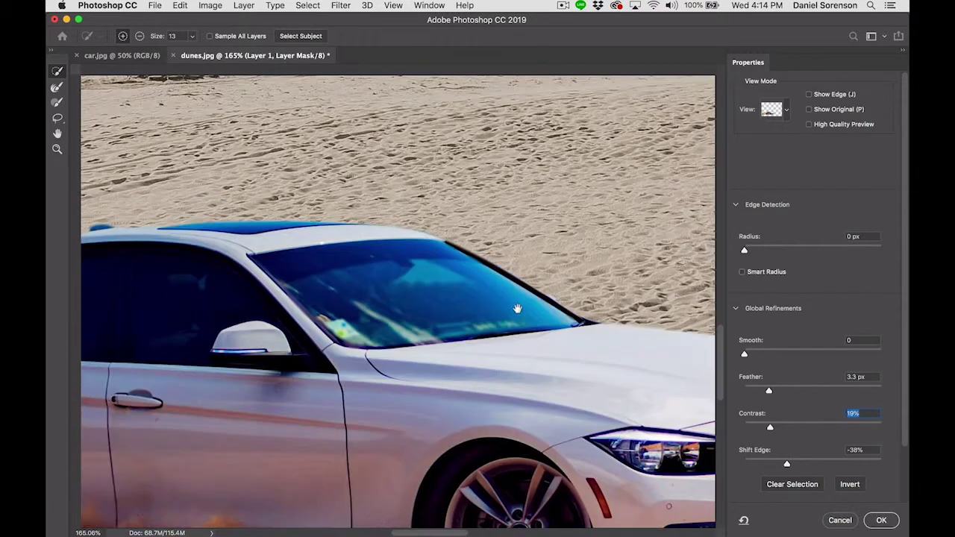
{"action": "left_click_drag", "start_coordinate": [280, 244], "coordinate": [438, 251]}
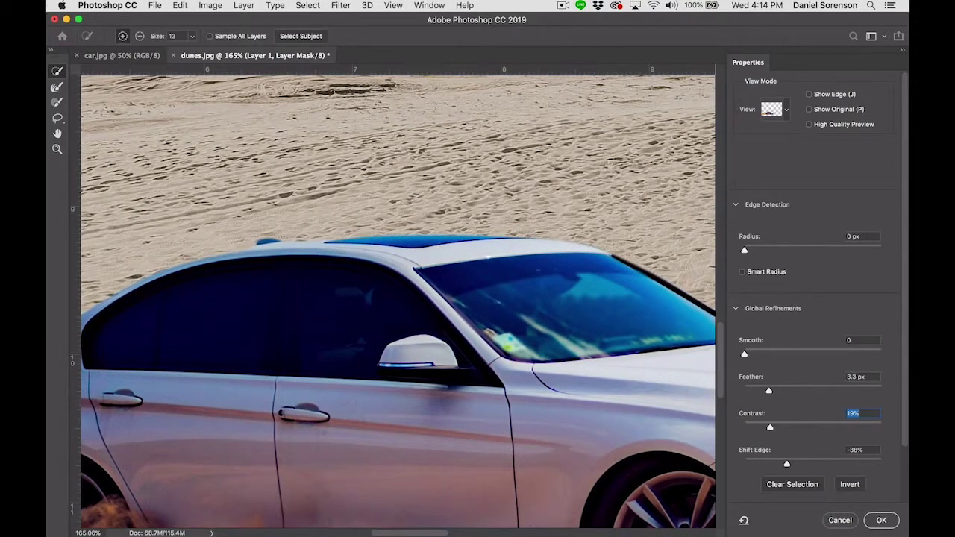
{"action": "left_click_drag", "start_coordinate": [744, 354], "coordinate": [765, 357]}
Raise Feather to 3.2 px and inspect the car's rear and dust cloud edges.
{"action": "scroll", "coordinate": [639, 341], "scroll_direction": "right", "scroll_amount": 10}
{"action": "scroll", "coordinate": [638, 341], "scroll_direction": "down", "scroll_amount": 4}
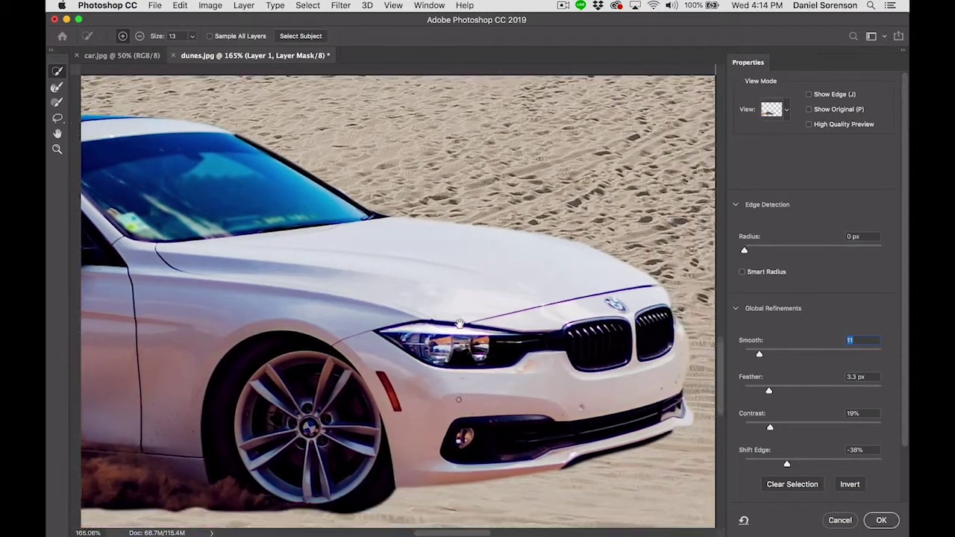
{"action": "scroll", "coordinate": [460, 323], "scroll_direction": "right", "scroll_amount": 5}
{"action": "scroll", "coordinate": [460, 323], "scroll_direction": "up", "scroll_amount": 1}
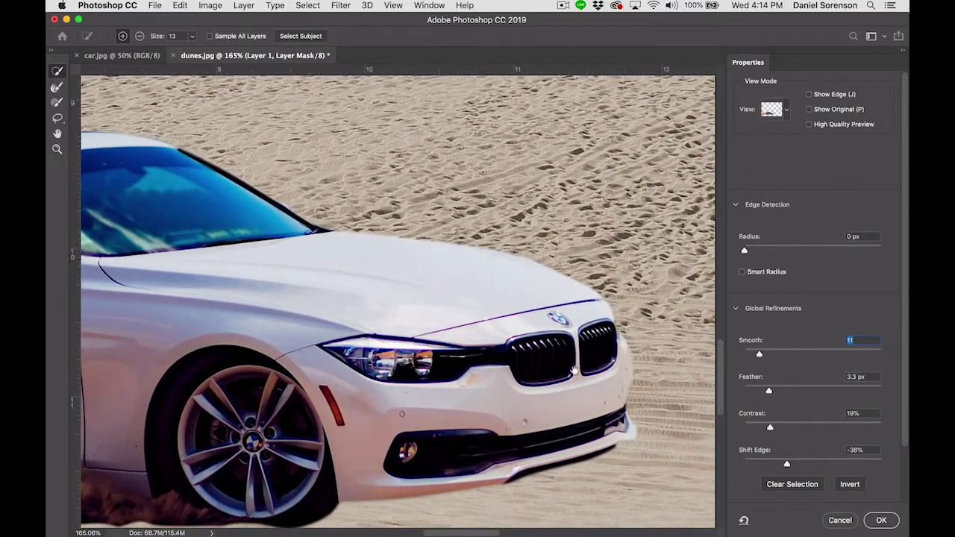
{"action": "scroll", "coordinate": [624, 370], "scroll_direction": "up", "scroll_amount": 5}
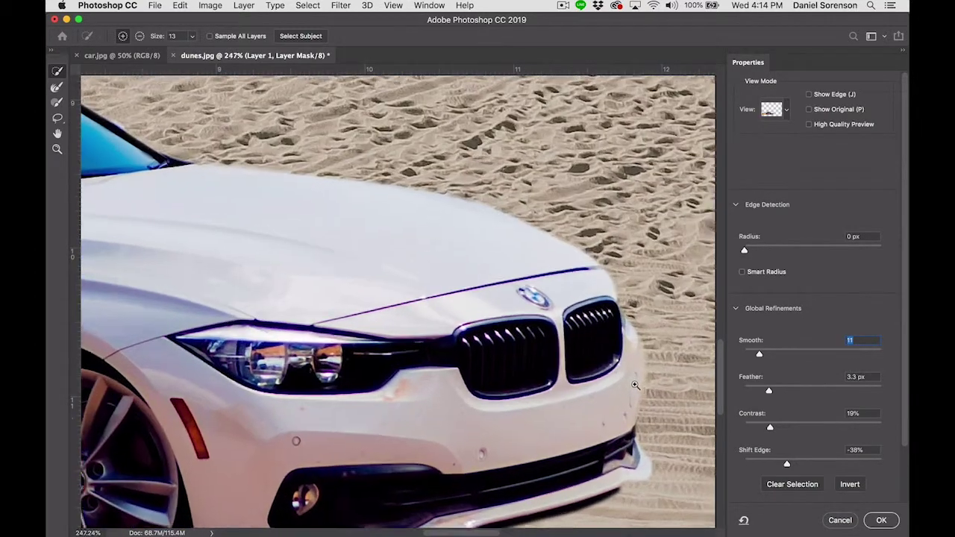
{"action": "scroll", "coordinate": [630, 381], "scroll_direction": "down", "scroll_amount": 7}
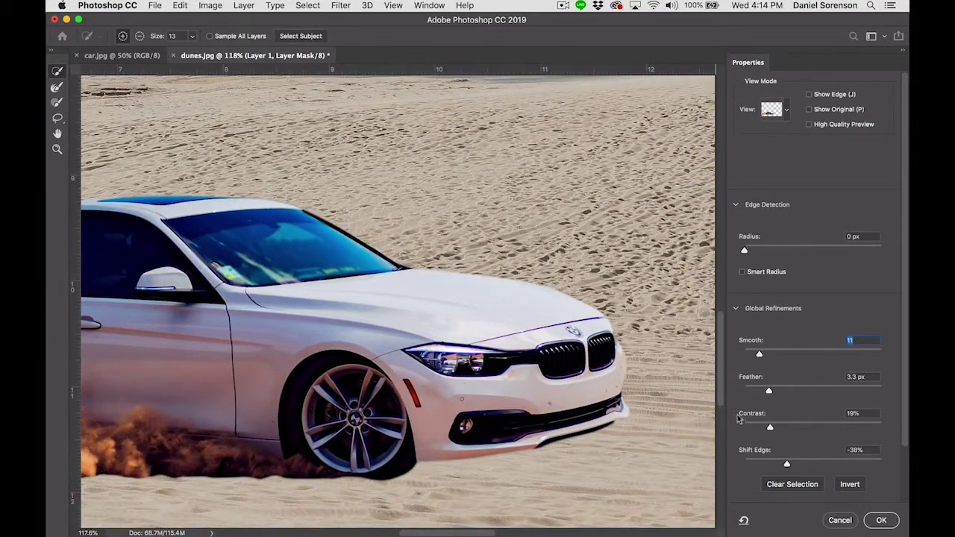
{"action": "left_click_drag", "start_coordinate": [763, 395], "coordinate": [772, 395]}
{"action": "left_click_drag", "start_coordinate": [238, 388], "coordinate": [515, 366]}
{"action": "left_click_drag", "start_coordinate": [298, 363], "coordinate": [550, 358]}
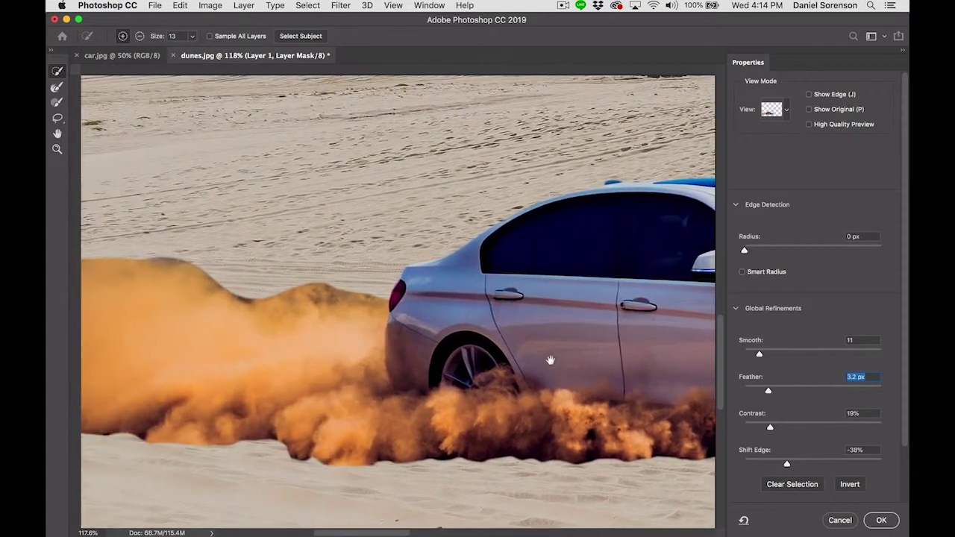
{"action": "left_click_drag", "start_coordinate": [318, 354], "coordinate": [472, 353]}
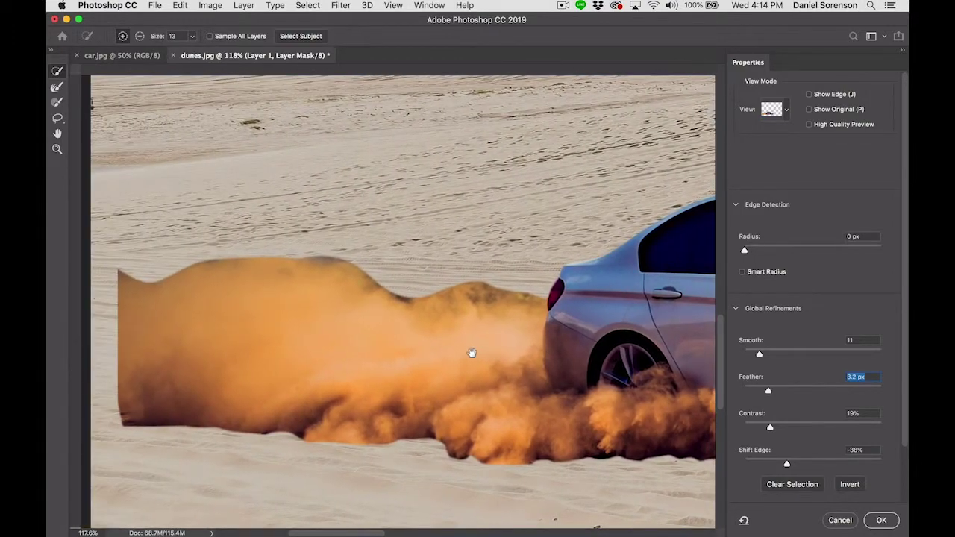
{"action": "key", "text": "super+r"}
{"action": "key", "text": "super+r"}
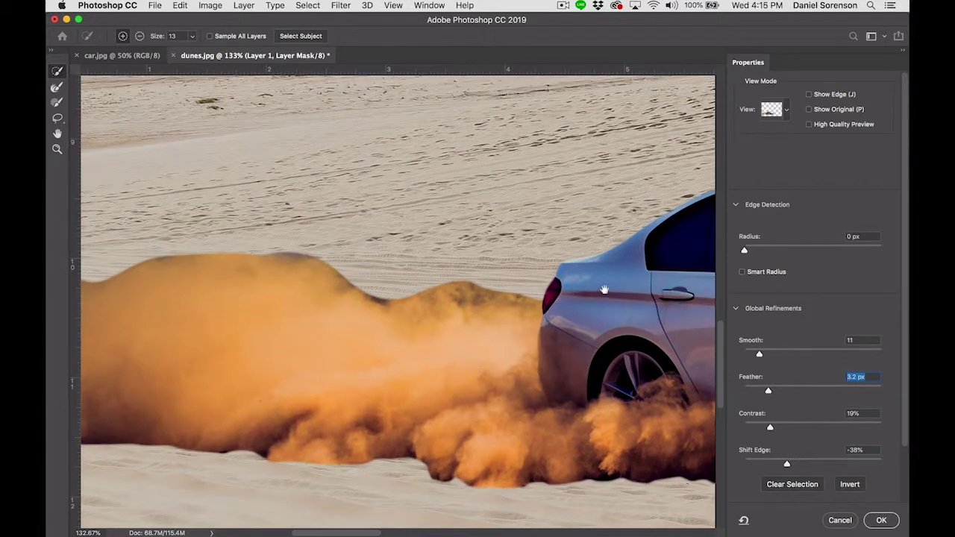
{"action": "left_click_drag", "start_coordinate": [607, 288], "coordinate": [419, 280]}
{"action": "key", "text": "super+r"}
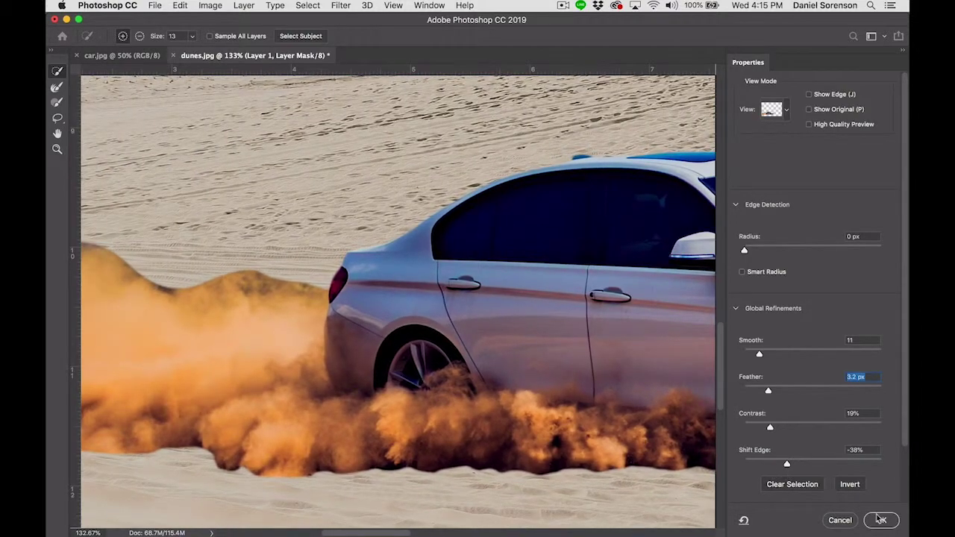
Output the refined selection as a layer mask and switch to the Brush tool at 72% flow.
{"action": "left_click", "coordinate": [880, 521]}
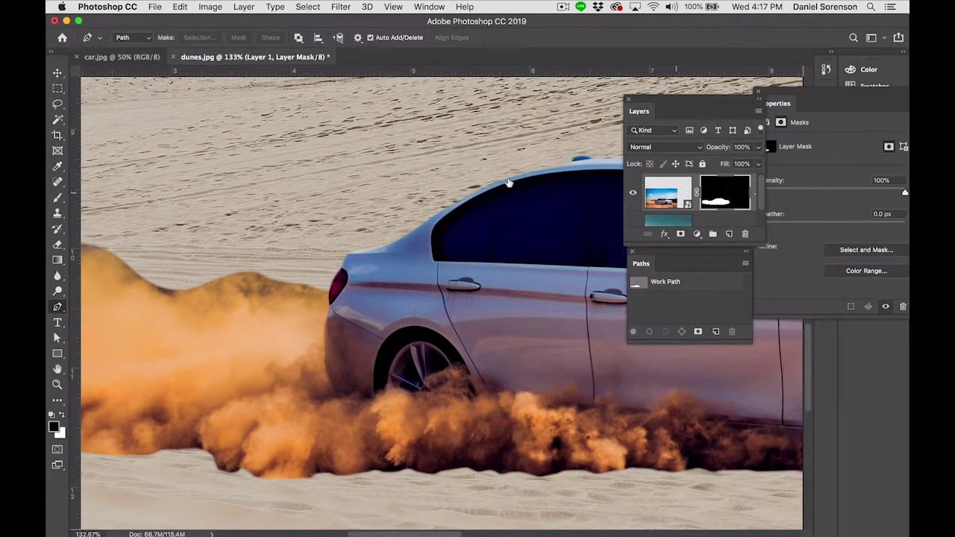
{"action": "left_click", "coordinate": [58, 198]}
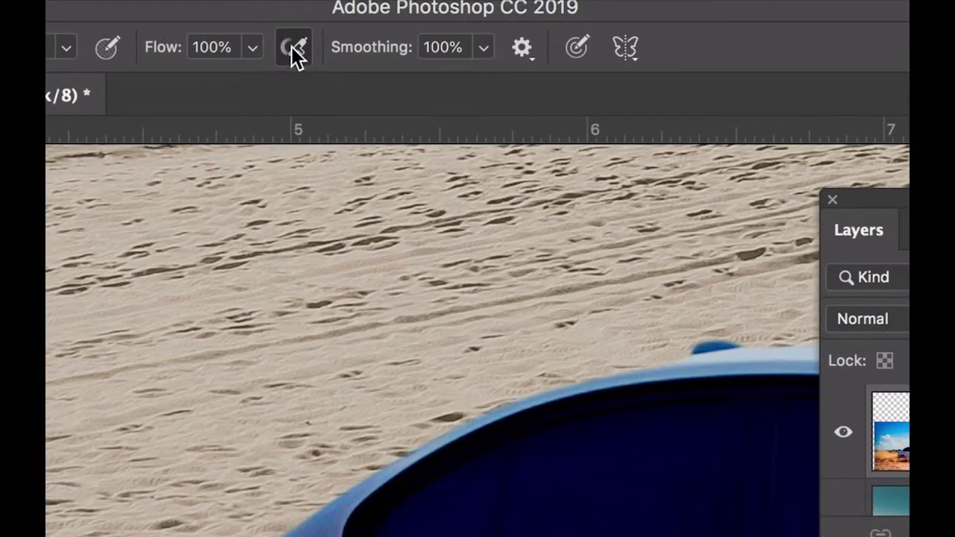
{"action": "left_click", "coordinate": [253, 49]}
{"action": "left_click_drag", "start_coordinate": [242, 82], "coordinate": [222, 85]}
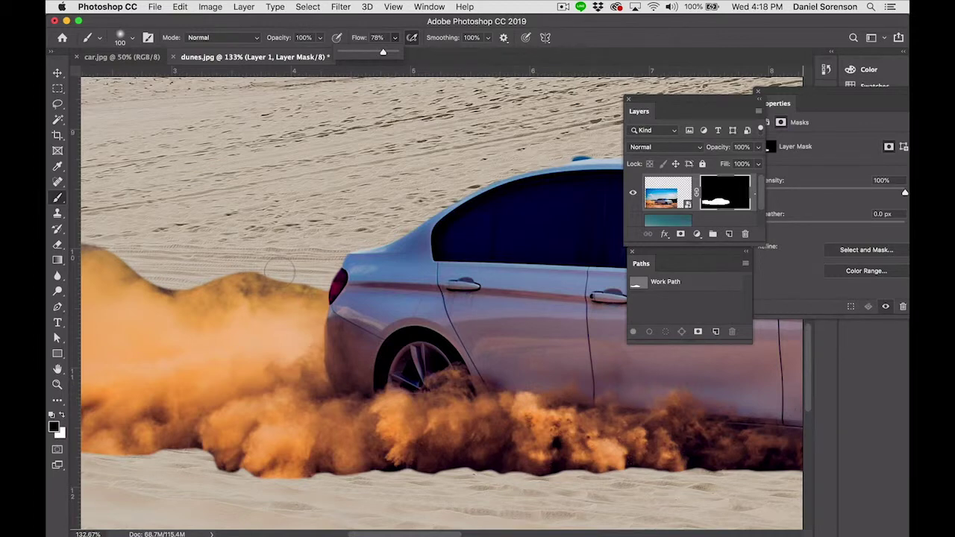
Set the brush to 70 px with 0% hardness and lower its flow to 58%.
{"action": "key", "text": "bracketleft"}
{"action": "key", "text": "bracketleft"}
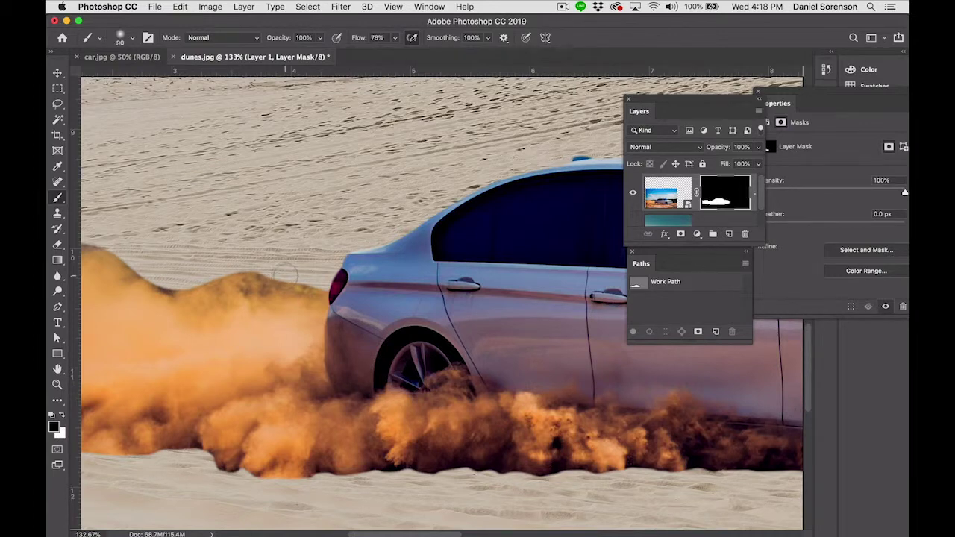
{"action": "left_click", "coordinate": [123, 41]}
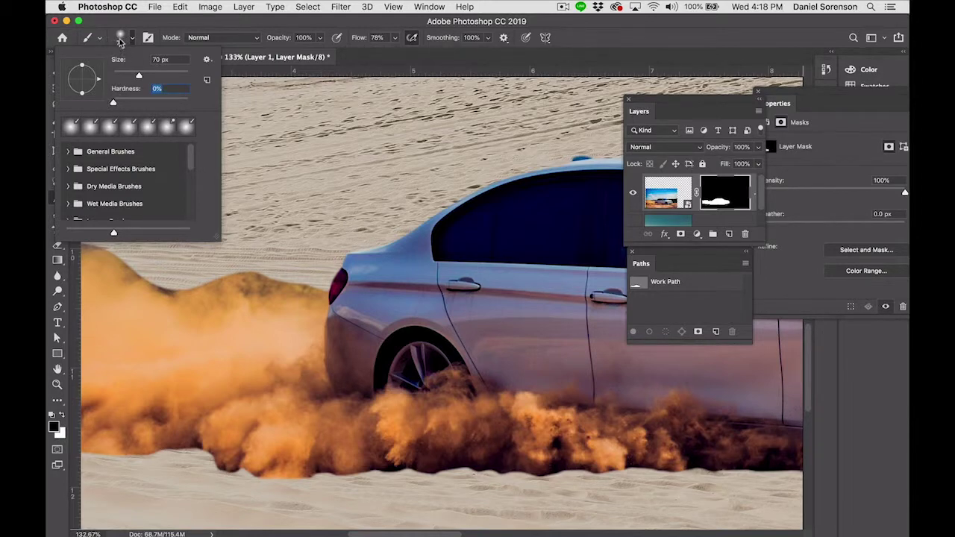
{"action": "key", "text": "Escape"}
{"action": "scroll", "coordinate": [293, 261], "scroll_direction": "left", "scroll_amount": 3}
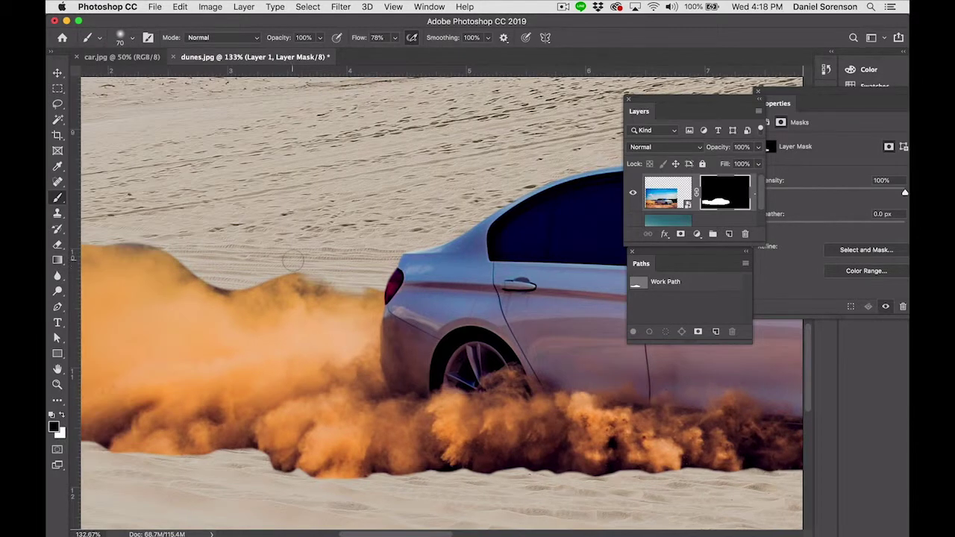
{"action": "left_click", "coordinate": [394, 38]}
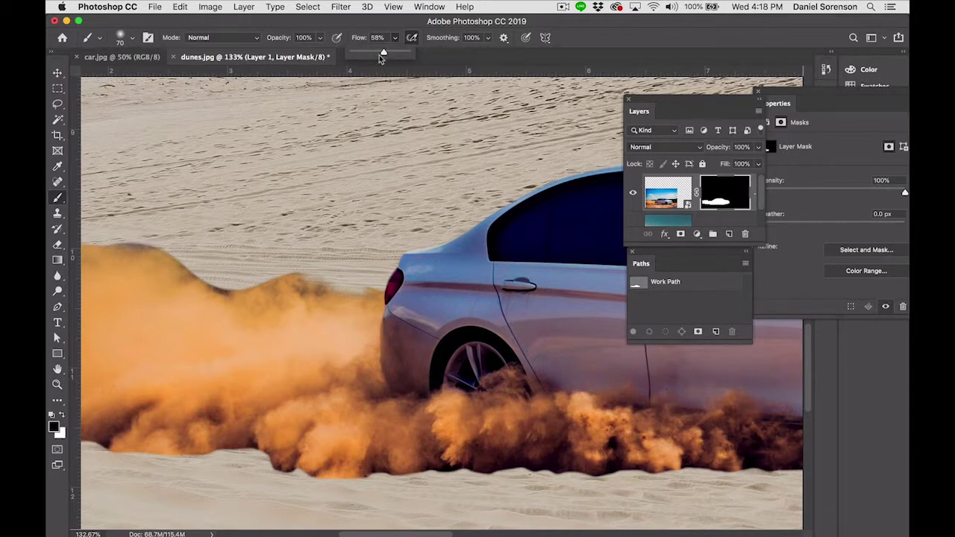
{"action": "left_click", "coordinate": [326, 278]}
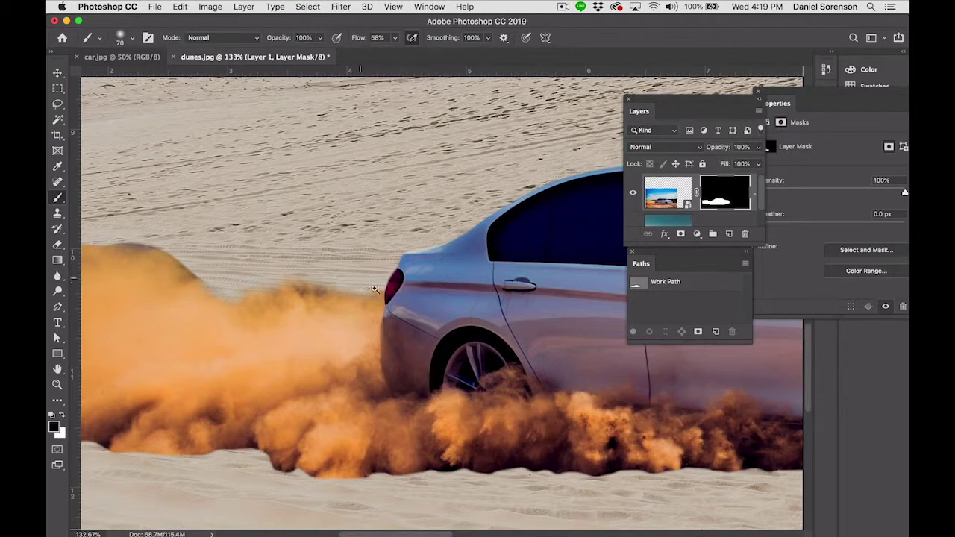
Zoom in, resize the brush to 45 px and pan to the dust cloud's top edge.
{"action": "scroll", "coordinate": [374, 289], "scroll_direction": "up", "scroll_amount": 5}
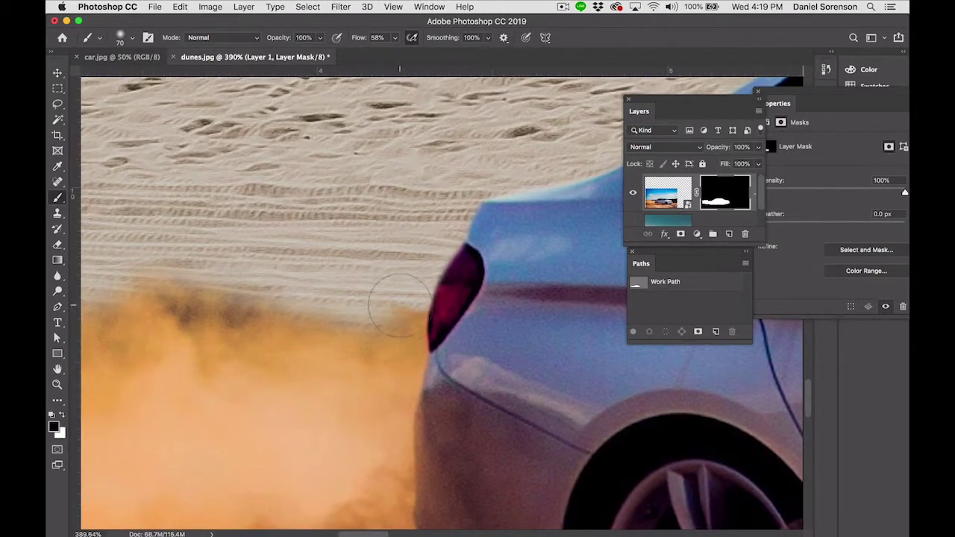
{"action": "key", "text": "bracketleft"}
{"action": "key", "text": "bracketleft"}
{"action": "key", "text": "bracketleft"}
{"action": "key", "text": "bracketleft"}
{"action": "key", "text": "bracketleft"}
{"action": "key", "text": "bracketleft"}
{"action": "key", "text": "bracketleft"}
{"action": "key", "text": "bracketleft"}
{"action": "key", "text": "bracketright"}
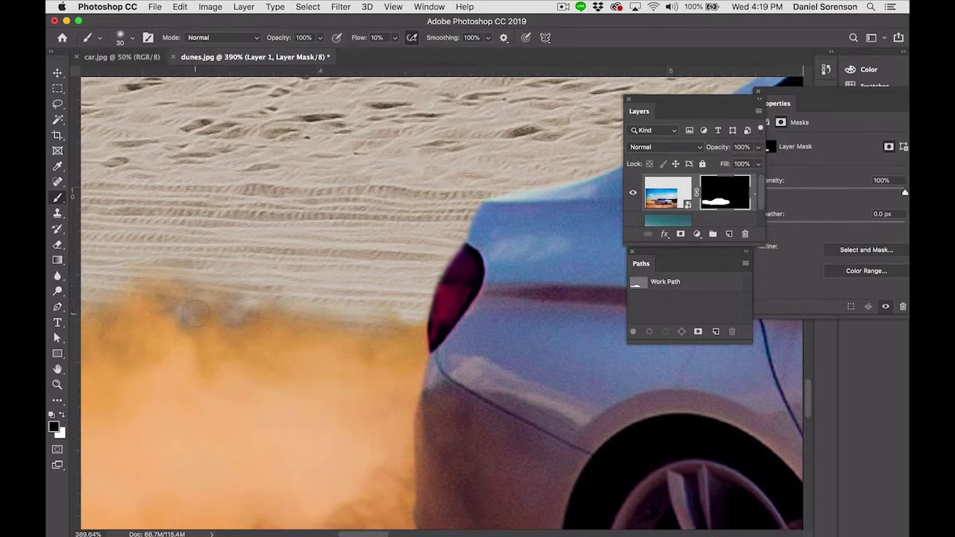
{"action": "left_click_drag", "start_coordinate": [230, 311], "coordinate": [455, 325]}
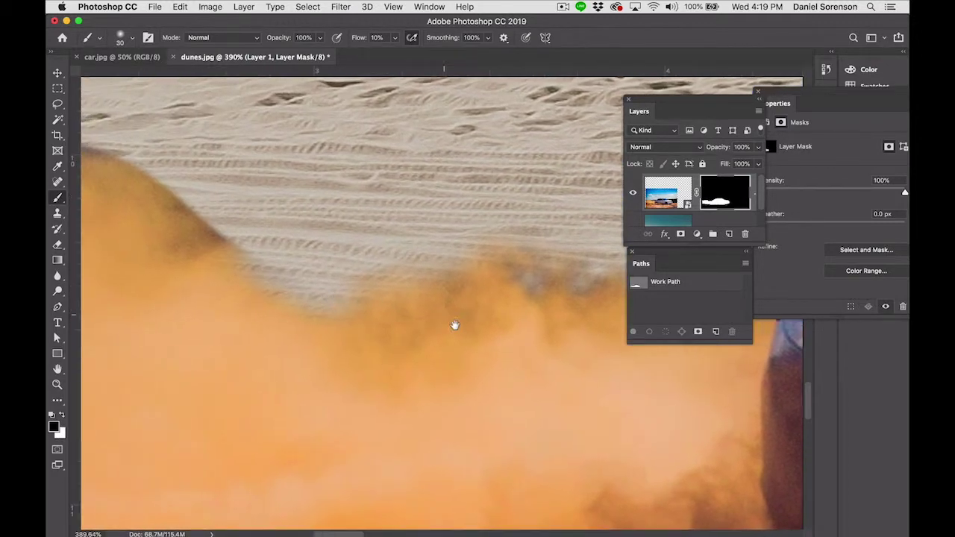
{"action": "scroll", "coordinate": [455, 325], "scroll_direction": "left", "scroll_amount": 5}
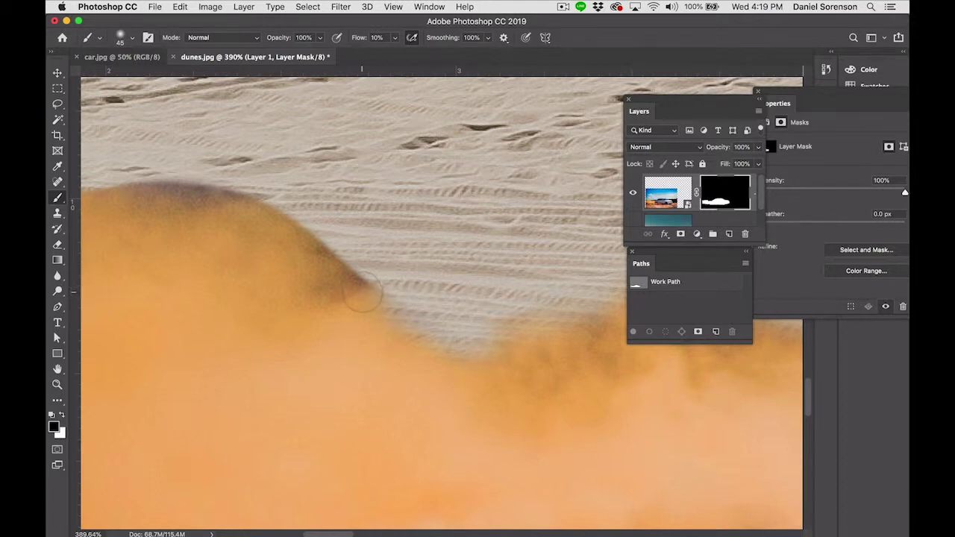
At 70% flow, paint the dust ridge edge and its orange peak back to sand.
{"action": "key", "text": "shift+7"}
{"action": "mouse_move", "coordinate": [379, 288]}
{"action": "left_mouse_down"}
{"action": "mouse_move", "coordinate": [343, 281]}
{"action": "mouse_move", "coordinate": [330, 265]}
{"action": "mouse_move", "coordinate": [341, 250]}
{"action": "mouse_move", "coordinate": [322, 239]}
{"action": "mouse_move", "coordinate": [348, 271]}
{"action": "mouse_move", "coordinate": [302, 227]}
{"action": "mouse_move", "coordinate": [237, 193]}
{"action": "mouse_move", "coordinate": [185, 179]}
{"action": "mouse_move", "coordinate": [188, 196]}
{"action": "mouse_move", "coordinate": [160, 182]}
{"action": "mouse_move", "coordinate": [156, 193]}
{"action": "mouse_move", "coordinate": [177, 209]}
{"action": "mouse_move", "coordinate": [392, 241]}
{"action": "mouse_move", "coordinate": [517, 245]}
{"action": "mouse_move", "coordinate": [516, 222]}
{"action": "mouse_move", "coordinate": [375, 207]}
{"action": "mouse_move", "coordinate": [355, 214]}
{"action": "mouse_move", "coordinate": [395, 218]}
{"action": "mouse_move", "coordinate": [291, 213]}
{"action": "mouse_move", "coordinate": [324, 207]}
{"action": "mouse_move", "coordinate": [244, 211]}
{"action": "mouse_move", "coordinate": [242, 220]}
{"action": "left_mouse_up"}
{"action": "mouse_move", "coordinate": [282, 245]}
{"action": "left_mouse_down"}
{"action": "mouse_move", "coordinate": [408, 243]}
{"action": "mouse_move", "coordinate": [373, 215]}
{"action": "mouse_move", "coordinate": [360, 222]}
{"action": "mouse_move", "coordinate": [403, 208]}
{"action": "mouse_move", "coordinate": [366, 229]}
{"action": "mouse_move", "coordinate": [341, 217]}
{"action": "mouse_move", "coordinate": [271, 226]}
{"action": "mouse_move", "coordinate": [288, 217]}
{"action": "mouse_move", "coordinate": [280, 235]}
{"action": "mouse_move", "coordinate": [494, 222]}
{"action": "left_mouse_up"}
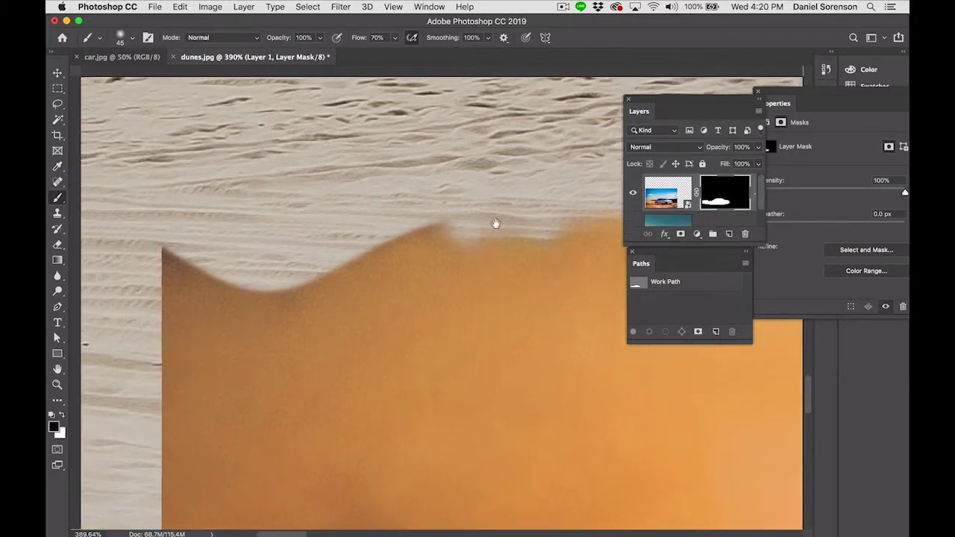
{"action": "mouse_move", "coordinate": [437, 222]}
{"action": "left_mouse_down"}
{"action": "mouse_move", "coordinate": [328, 275]}
{"action": "mouse_move", "coordinate": [301, 272]}
{"action": "mouse_move", "coordinate": [290, 288]}
{"action": "mouse_move", "coordinate": [287, 281]}
{"action": "mouse_move", "coordinate": [314, 272]}
{"action": "mouse_move", "coordinate": [262, 278]}
{"action": "mouse_move", "coordinate": [288, 284]}
{"action": "mouse_move", "coordinate": [274, 282]}
{"action": "mouse_move", "coordinate": [153, 245]}
{"action": "mouse_move", "coordinate": [201, 250]}
{"action": "mouse_move", "coordinate": [157, 253]}
{"action": "left_mouse_up"}
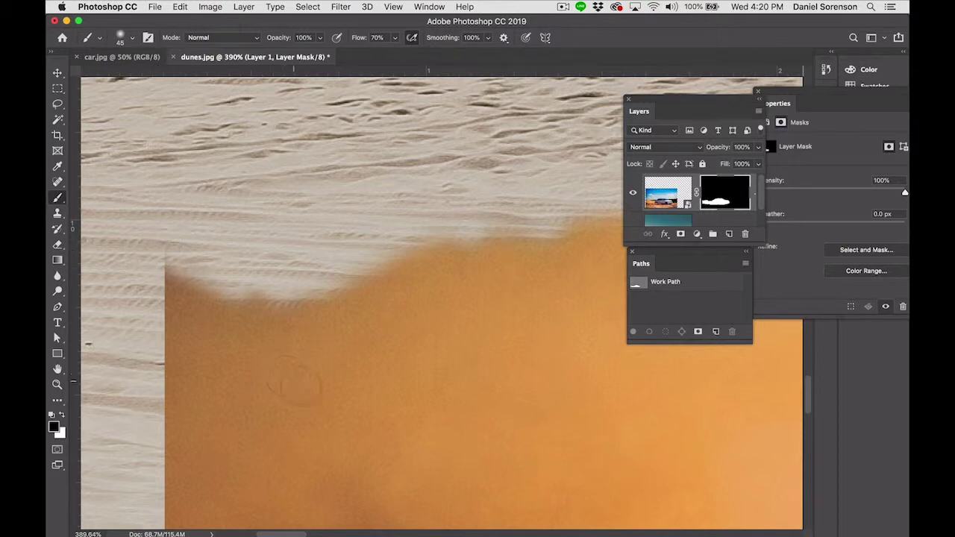
Mask away the dark strip along the dust cloud's bottom edge above the sand.
{"action": "mouse_move", "coordinate": [299, 387]}
{"action": "left_mouse_down"}
{"action": "mouse_move", "coordinate": [279, 371]}
{"action": "mouse_move", "coordinate": [287, 249]}
{"action": "mouse_move", "coordinate": [277, 132]}
{"action": "left_mouse_up"}
{"action": "left_click_drag", "start_coordinate": [328, 403], "coordinate": [334, 269]}
{"action": "mouse_move", "coordinate": [121, 366]}
{"action": "left_mouse_down"}
{"action": "mouse_move", "coordinate": [156, 386]}
{"action": "mouse_move", "coordinate": [145, 381]}
{"action": "mouse_move", "coordinate": [224, 388]}
{"action": "mouse_move", "coordinate": [164, 379]}
{"action": "mouse_move", "coordinate": [195, 387]}
{"action": "mouse_move", "coordinate": [280, 369]}
{"action": "mouse_move", "coordinate": [306, 373]}
{"action": "mouse_move", "coordinate": [252, 386]}
{"action": "mouse_move", "coordinate": [290, 378]}
{"action": "mouse_move", "coordinate": [355, 392]}
{"action": "mouse_move", "coordinate": [341, 381]}
{"action": "mouse_move", "coordinate": [349, 374]}
{"action": "mouse_move", "coordinate": [474, 386]}
{"action": "left_mouse_up"}
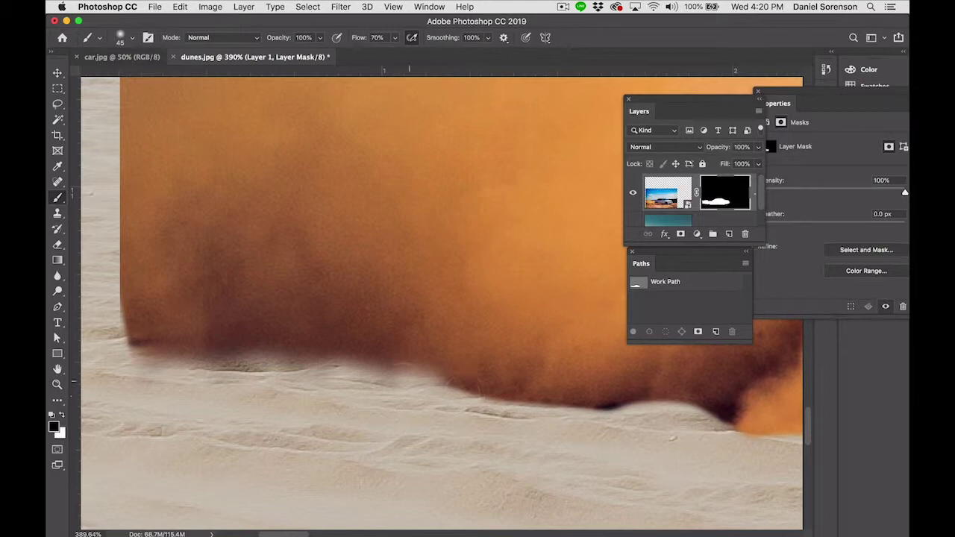
{"action": "mouse_move", "coordinate": [408, 380]}
{"action": "left_mouse_down"}
{"action": "mouse_move", "coordinate": [380, 351]}
{"action": "mouse_move", "coordinate": [373, 357]}
{"action": "mouse_move", "coordinate": [537, 395]}
{"action": "mouse_move", "coordinate": [414, 362]}
{"action": "left_mouse_up"}
{"action": "left_click_drag", "start_coordinate": [371, 394], "coordinate": [202, 366]}
{"action": "mouse_move", "coordinate": [274, 360]}
{"action": "left_mouse_down"}
{"action": "mouse_move", "coordinate": [353, 376]}
{"action": "mouse_move", "coordinate": [347, 381]}
{"action": "mouse_move", "coordinate": [402, 369]}
{"action": "mouse_move", "coordinate": [494, 390]}
{"action": "mouse_move", "coordinate": [501, 378]}
{"action": "mouse_move", "coordinate": [478, 385]}
{"action": "mouse_move", "coordinate": [422, 366]}
{"action": "mouse_move", "coordinate": [475, 344]}
{"action": "mouse_move", "coordinate": [488, 314]}
{"action": "mouse_move", "coordinate": [548, 273]}
{"action": "left_mouse_up"}
With a smaller brush, fade the dark orange dust along its lower edge into the sand.
{"action": "key", "text": "bracketleft"}
{"action": "key", "text": "bracketleft"}
{"action": "key", "text": "bracketleft"}
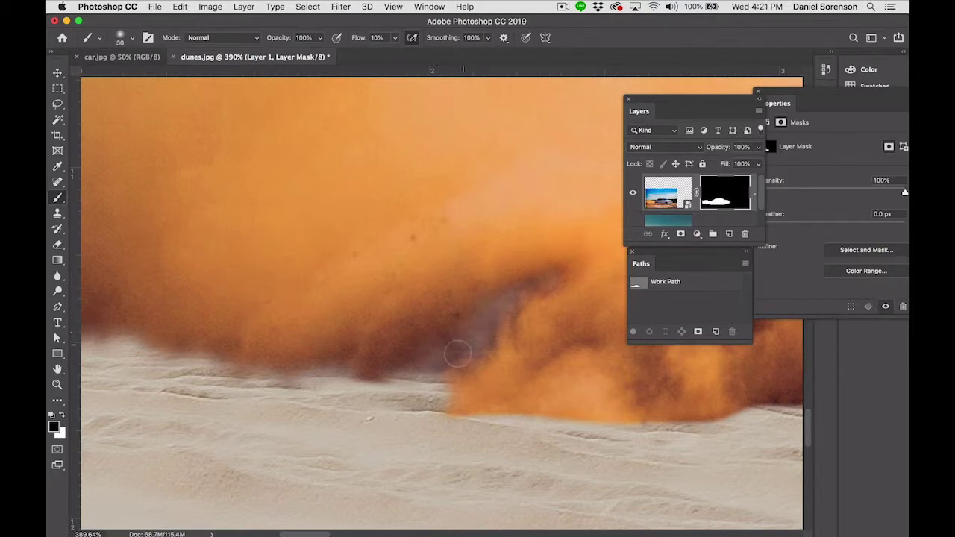
{"action": "mouse_move", "coordinate": [382, 370]}
{"action": "left_mouse_down"}
{"action": "mouse_move", "coordinate": [363, 370]}
{"action": "mouse_move", "coordinate": [429, 362]}
{"action": "left_mouse_up"}
{"action": "left_click_drag", "start_coordinate": [461, 389], "coordinate": [251, 373]}
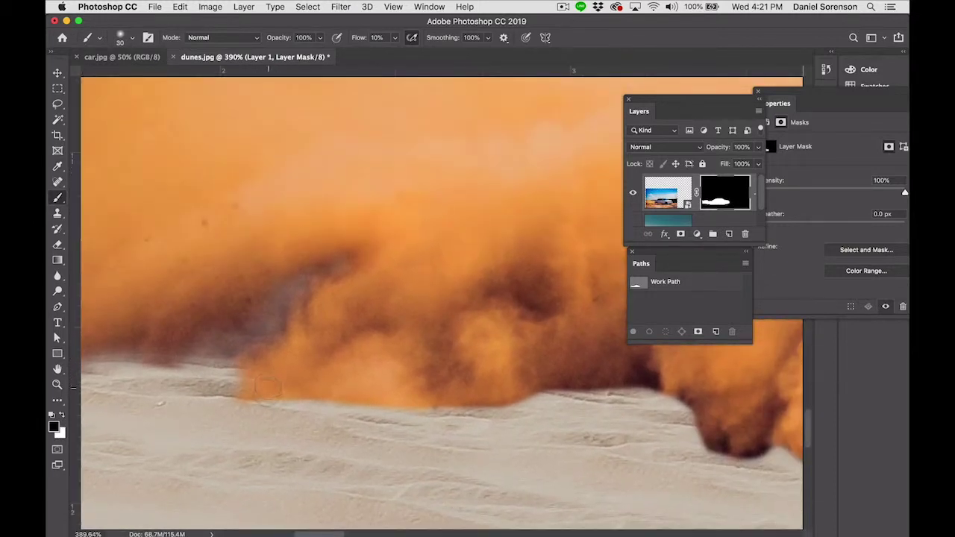
{"action": "mouse_move", "coordinate": [247, 397]}
{"action": "left_mouse_down"}
{"action": "mouse_move", "coordinate": [511, 402]}
{"action": "mouse_move", "coordinate": [572, 384]}
{"action": "left_mouse_up"}
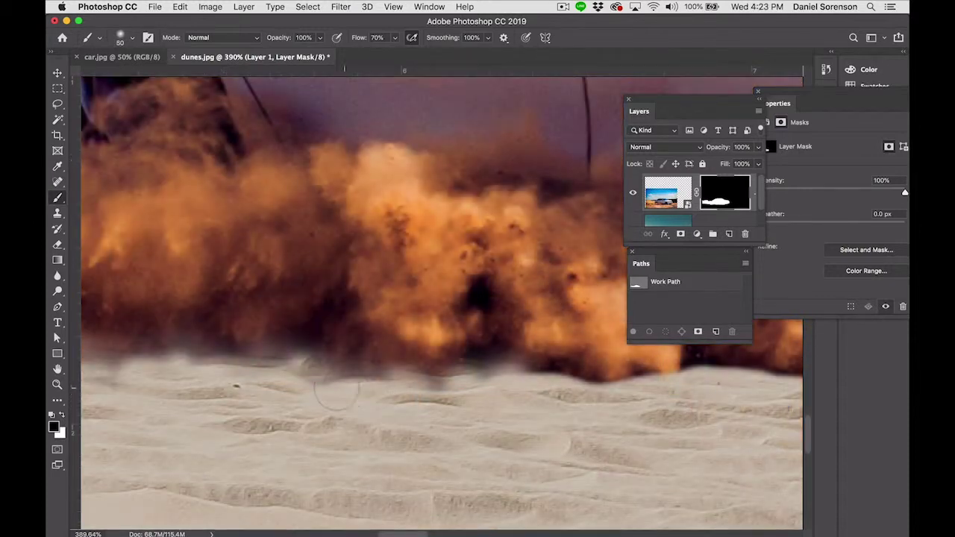
{"action": "mouse_move", "coordinate": [328, 379]}
{"action": "left_mouse_down"}
{"action": "mouse_move", "coordinate": [479, 394]}
{"action": "mouse_move", "coordinate": [534, 382]}
{"action": "mouse_move", "coordinate": [627, 393]}
{"action": "mouse_move", "coordinate": [364, 397]}
{"action": "mouse_move", "coordinate": [500, 377]}
{"action": "mouse_move", "coordinate": [634, 389]}
{"action": "left_mouse_up"}
{"action": "left_click_drag", "start_coordinate": [421, 384], "coordinate": [436, 384]}
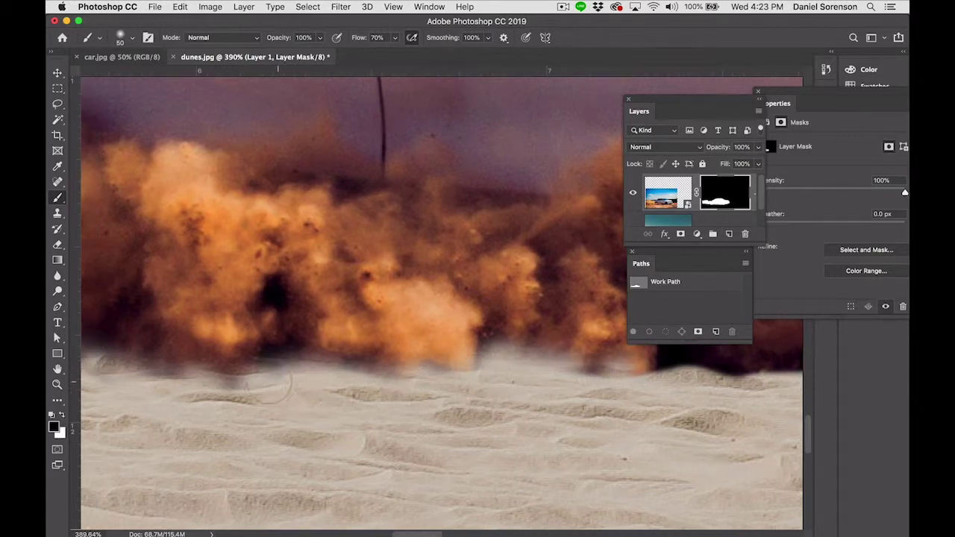
{"action": "scroll", "coordinate": [502, 396], "scroll_direction": "right", "scroll_amount": 6}
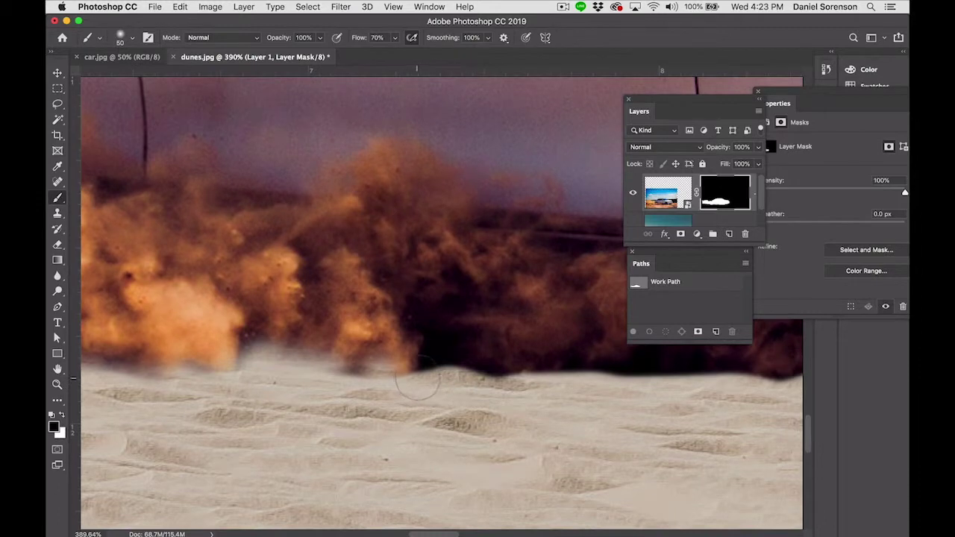
{"action": "scroll", "coordinate": [417, 383], "scroll_direction": "left", "scroll_amount": 1}
Continue masking the dust along the sand line up to the front wheel, then zoom out.
{"action": "mouse_move", "coordinate": [425, 383]}
{"action": "left_mouse_down"}
{"action": "mouse_move", "coordinate": [526, 380]}
{"action": "mouse_move", "coordinate": [482, 390]}
{"action": "mouse_move", "coordinate": [316, 389]}
{"action": "left_mouse_up"}
{"action": "mouse_move", "coordinate": [376, 388]}
{"action": "left_mouse_down"}
{"action": "mouse_move", "coordinate": [516, 373]}
{"action": "mouse_move", "coordinate": [319, 382]}
{"action": "left_mouse_up"}
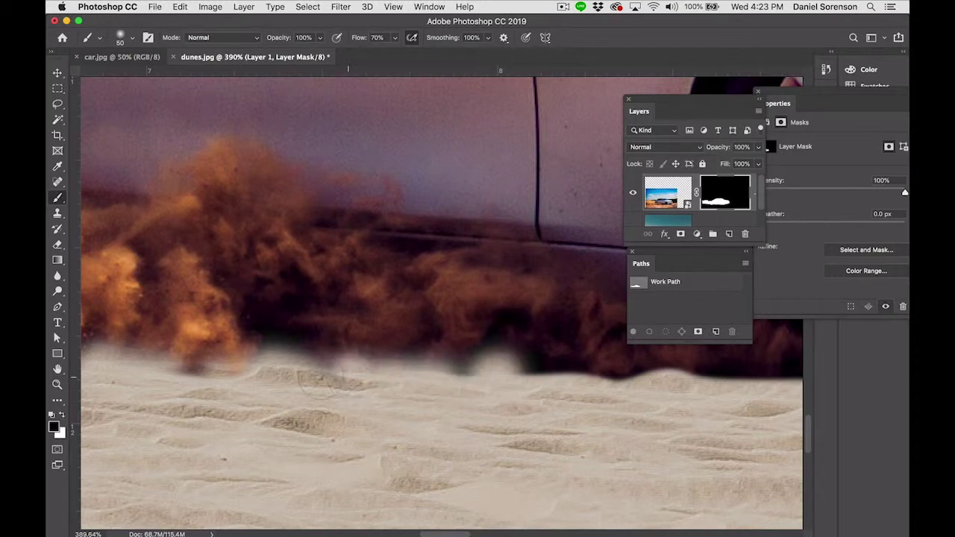
{"action": "left_click_drag", "start_coordinate": [448, 377], "coordinate": [260, 384]}
{"action": "mouse_move", "coordinate": [337, 387]}
{"action": "left_mouse_down"}
{"action": "mouse_move", "coordinate": [539, 390]}
{"action": "mouse_move", "coordinate": [546, 398]}
{"action": "mouse_move", "coordinate": [555, 388]}
{"action": "mouse_move", "coordinate": [509, 395]}
{"action": "mouse_move", "coordinate": [653, 408]}
{"action": "mouse_move", "coordinate": [589, 410]}
{"action": "mouse_move", "coordinate": [674, 411]}
{"action": "left_mouse_up"}
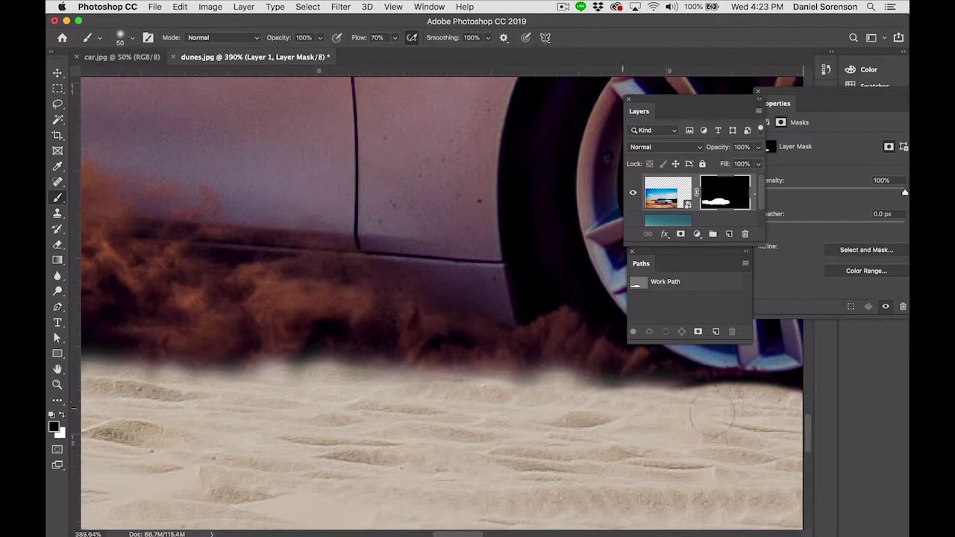
{"action": "left_click_drag", "start_coordinate": [522, 410], "coordinate": [458, 426]}
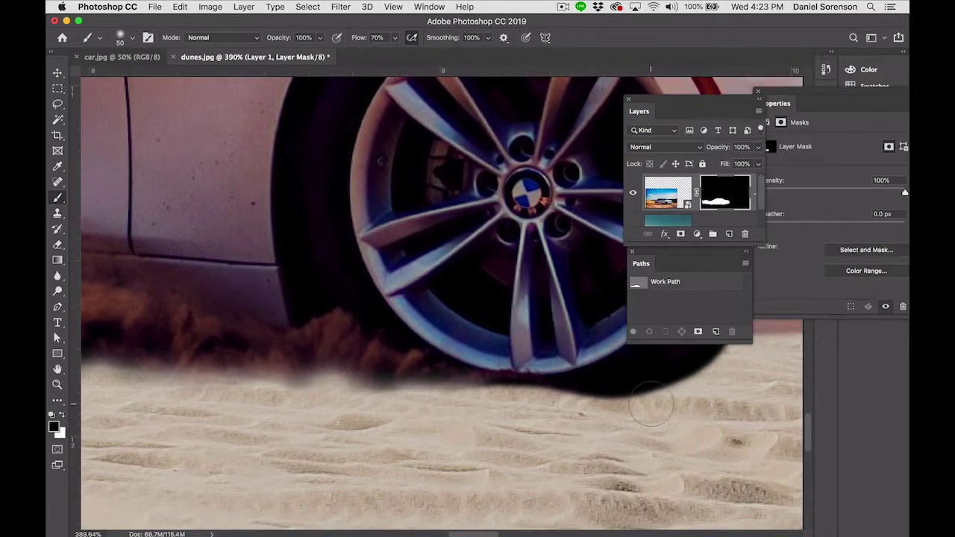
{"action": "key", "text": "super+minus"}
{"action": "key", "text": "super+minus"}
{"action": "key", "text": "super+minus"}
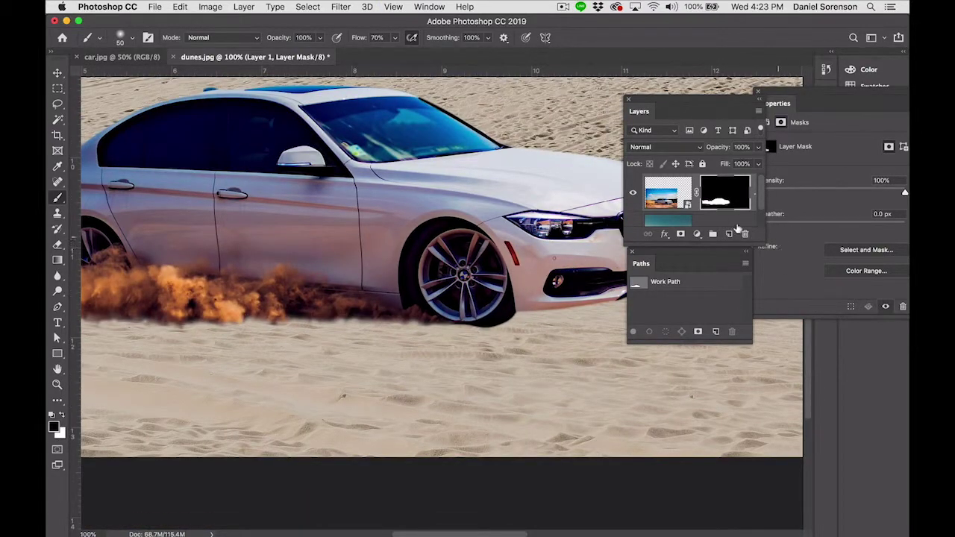
View Layer 1's mask on its own and paint black to tidy its edge.
{"action": "left_click", "coordinate": [724, 200], "text": "alt"}
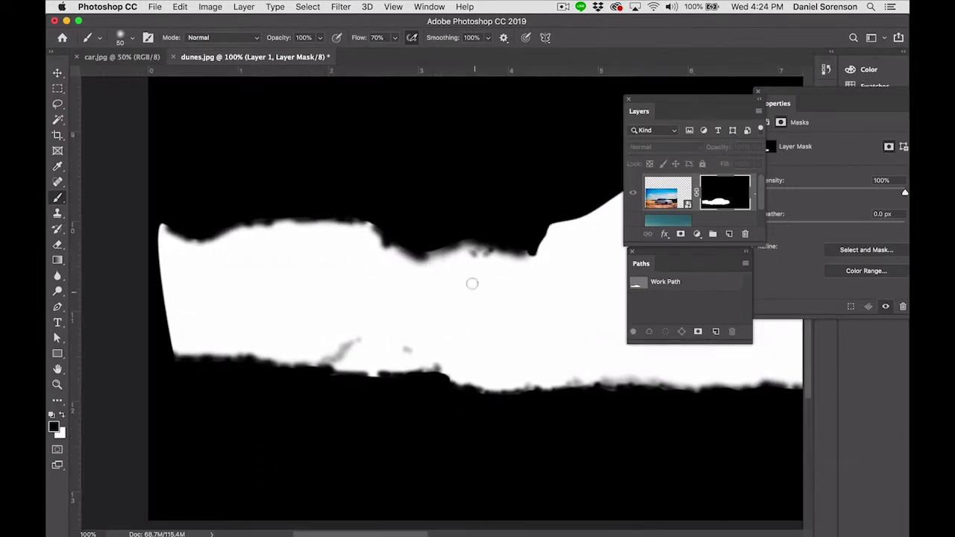
{"action": "scroll", "coordinate": [455, 255], "scroll_direction": "up", "scroll_amount": 5}
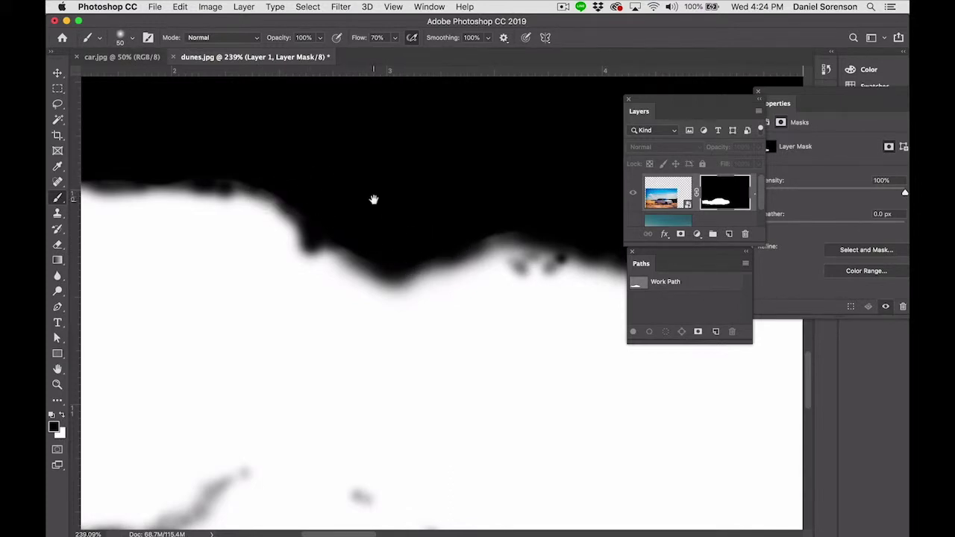
{"action": "left_click_drag", "start_coordinate": [373, 199], "coordinate": [230, 206]}
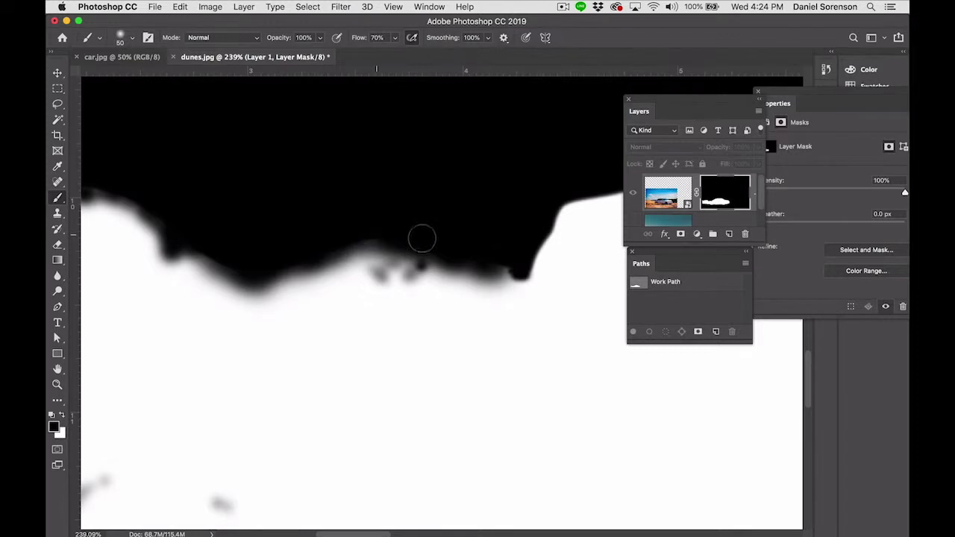
{"action": "mouse_move", "coordinate": [504, 265]}
{"action": "left_mouse_down"}
{"action": "mouse_move", "coordinate": [454, 260]}
{"action": "mouse_move", "coordinate": [411, 270]}
{"action": "mouse_move", "coordinate": [391, 258]}
{"action": "mouse_move", "coordinate": [381, 275]}
{"action": "mouse_move", "coordinate": [323, 261]}
{"action": "mouse_move", "coordinate": [387, 234]}
{"action": "mouse_move", "coordinate": [502, 259]}
{"action": "mouse_move", "coordinate": [582, 247]}
{"action": "left_mouse_up"}
Soften the lower mask edge with gentle 10% flow strokes, then restore flow to 70%.
{"action": "key", "text": "shift+1"}
{"action": "scroll", "coordinate": [583, 248], "scroll_direction": "down", "scroll_amount": 10}
{"action": "scroll", "coordinate": [363, 234], "scroll_direction": "left", "scroll_amount": 5}
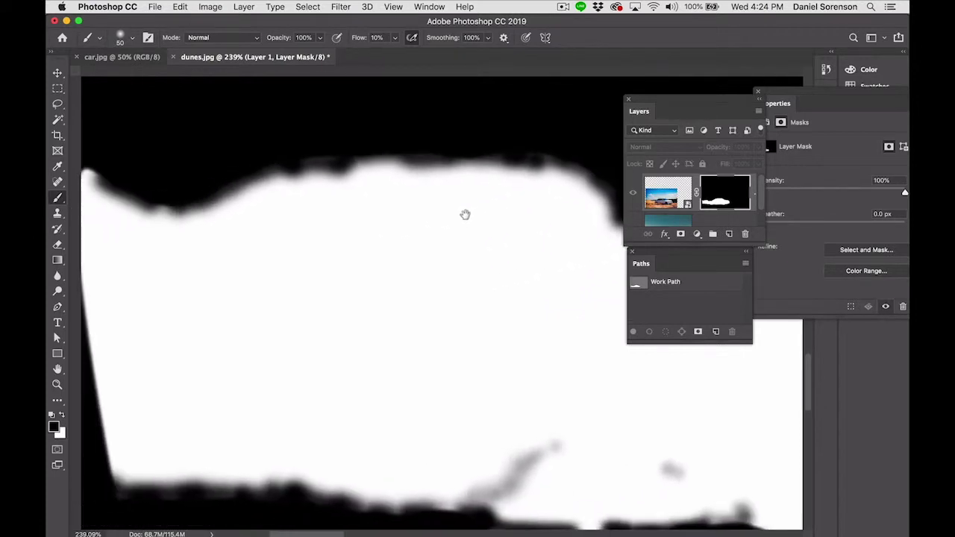
{"action": "left_click_drag", "start_coordinate": [357, 252], "coordinate": [411, 231]}
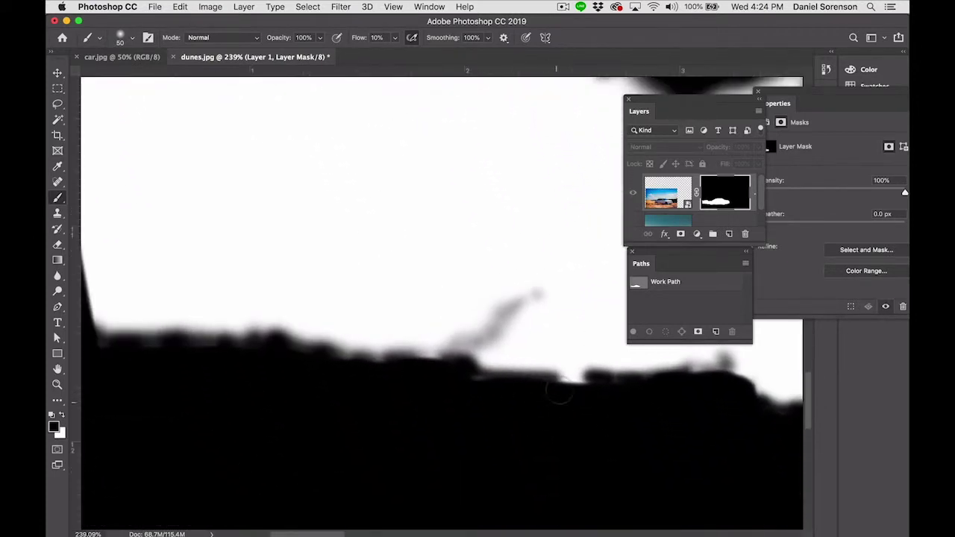
{"action": "scroll", "coordinate": [351, 418], "scroll_direction": "right", "scroll_amount": 5}
{"action": "key", "text": "shift+7"}
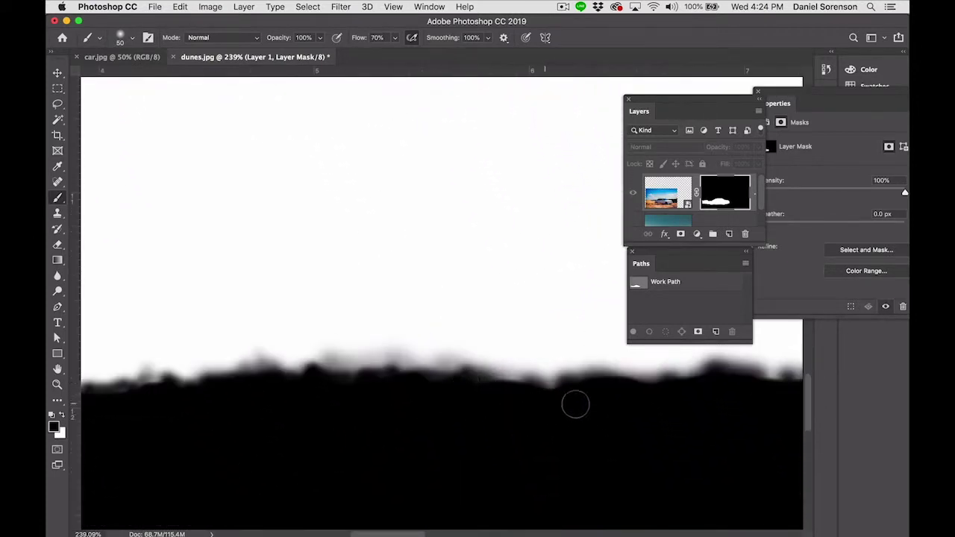
{"action": "mouse_move", "coordinate": [484, 385]}
{"action": "left_mouse_down"}
{"action": "mouse_move", "coordinate": [558, 395]}
{"action": "mouse_move", "coordinate": [539, 411]}
{"action": "mouse_move", "coordinate": [396, 422]}
{"action": "left_mouse_up"}
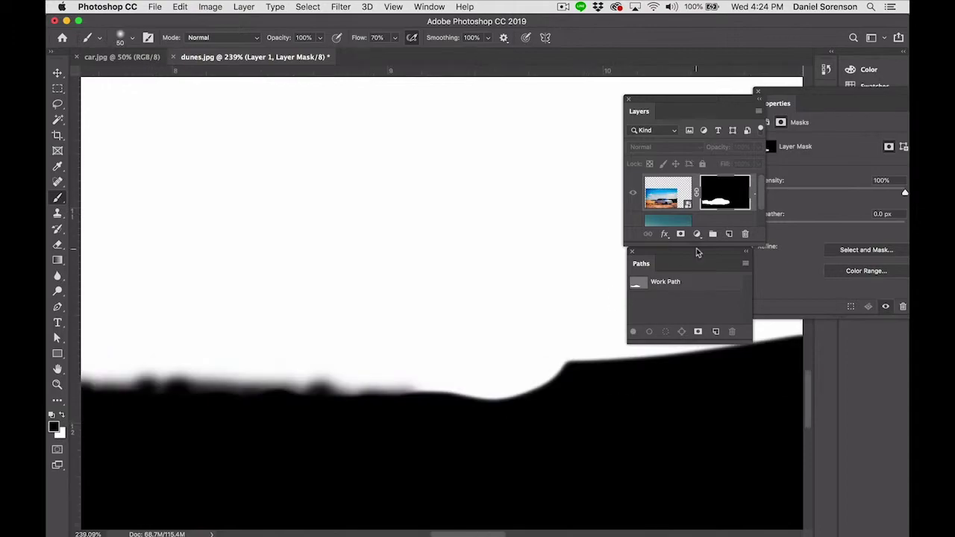
Return to the composite, fit it in the window and try repositioning the car and dust.
{"action": "left_click", "coordinate": [731, 194], "text": "alt"}
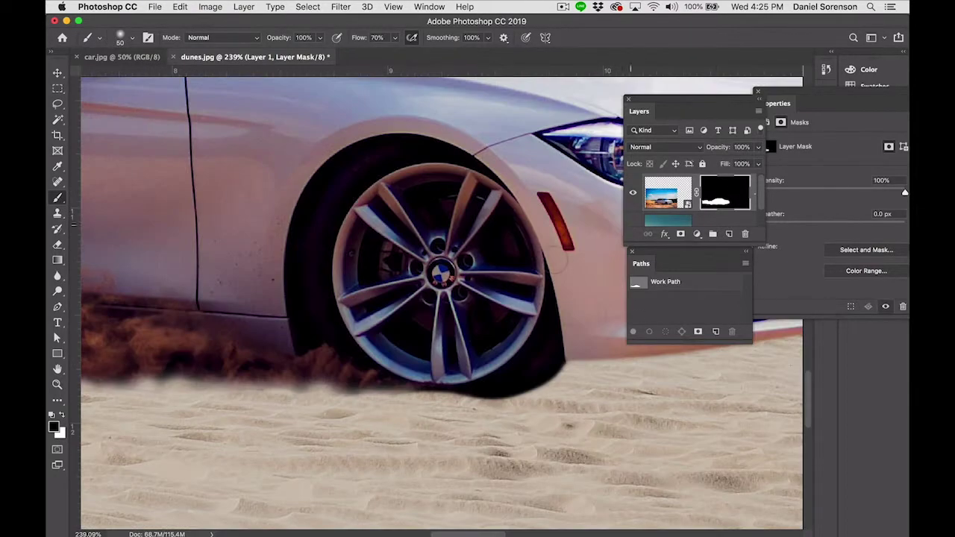
{"action": "key", "text": "super+0"}
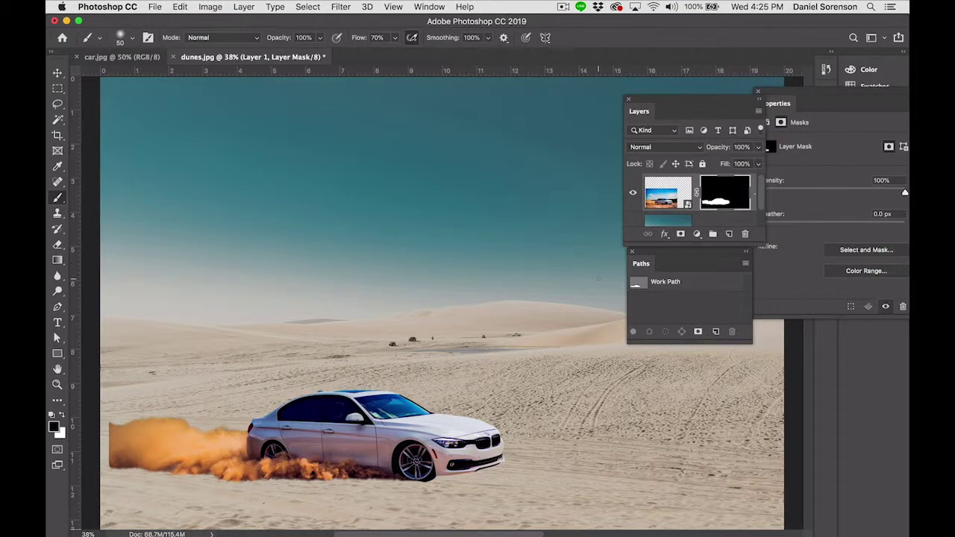
{"action": "key", "text": "super+minus"}
{"action": "key", "text": "v"}
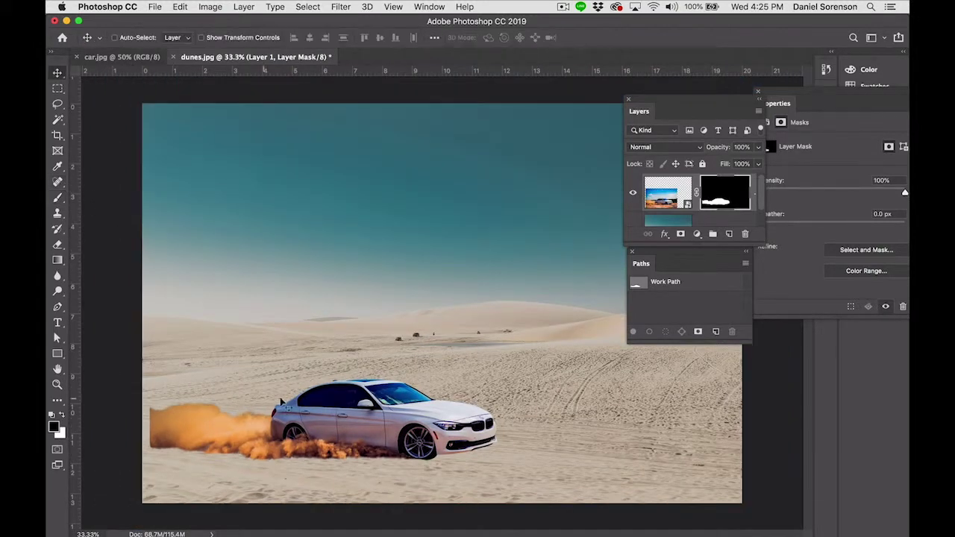
{"action": "mouse_move", "coordinate": [349, 417]}
{"action": "left_mouse_down"}
{"action": "mouse_move", "coordinate": [336, 420]}
{"action": "mouse_move", "coordinate": [385, 417]}
{"action": "left_mouse_up"}
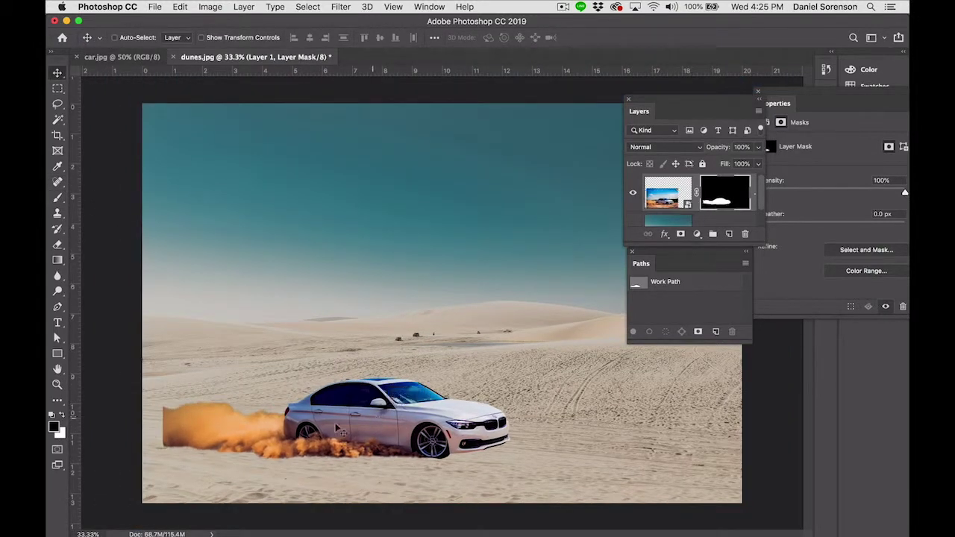
{"action": "left_click_drag", "start_coordinate": [325, 428], "coordinate": [302, 430]}
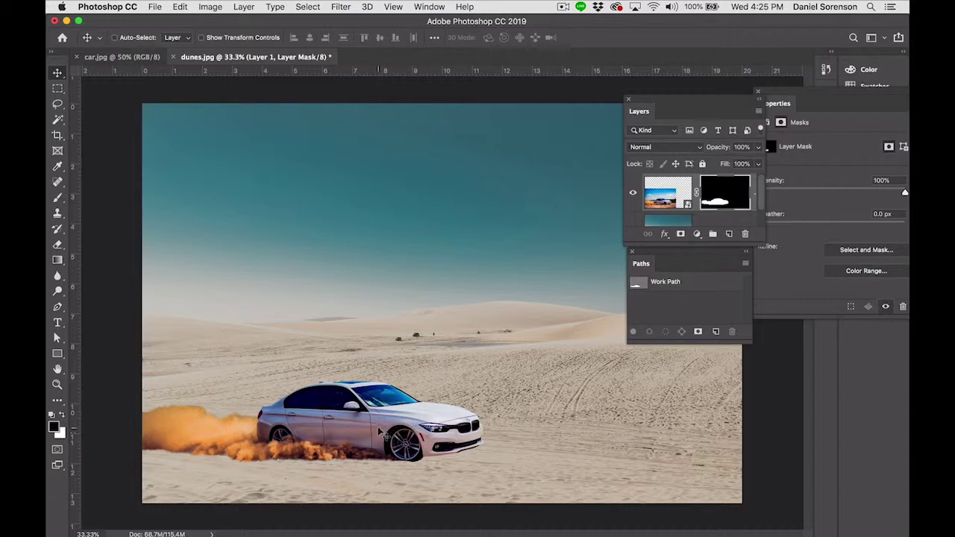
{"action": "left_click_drag", "start_coordinate": [380, 432], "coordinate": [422, 430]}
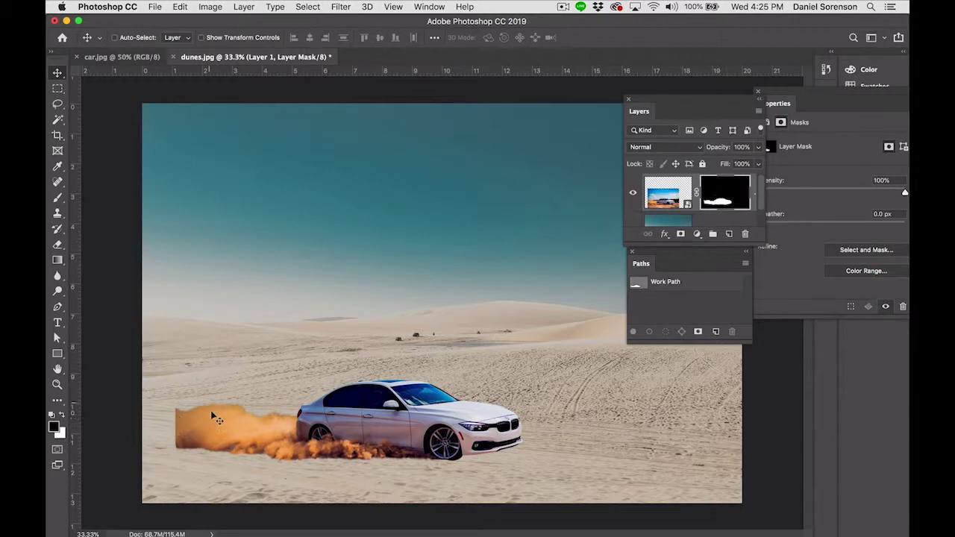
Fade the dust cloud's left end with a 150 px brush, then slide the car left.
{"action": "key", "text": "b"}
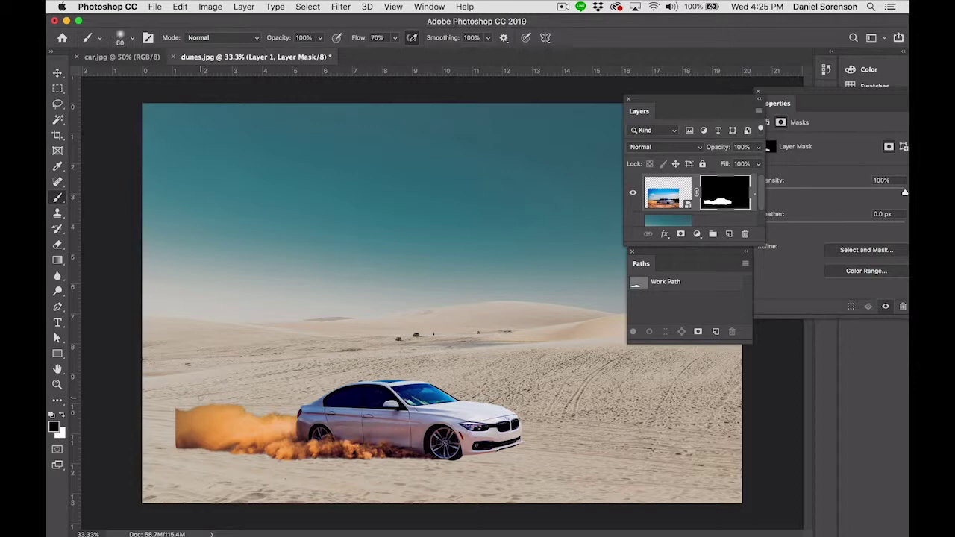
{"action": "key", "text": "bracketright"}
{"action": "key", "text": "bracketright"}
{"action": "key", "text": "bracketright"}
{"action": "key", "text": "bracketright"}
{"action": "key", "text": "bracketright"}
{"action": "key", "text": "bracketright"}
{"action": "key", "text": "bracketright"}
{"action": "left_click_drag", "start_coordinate": [176, 420], "coordinate": [176, 443]}
{"action": "key", "text": "v"}
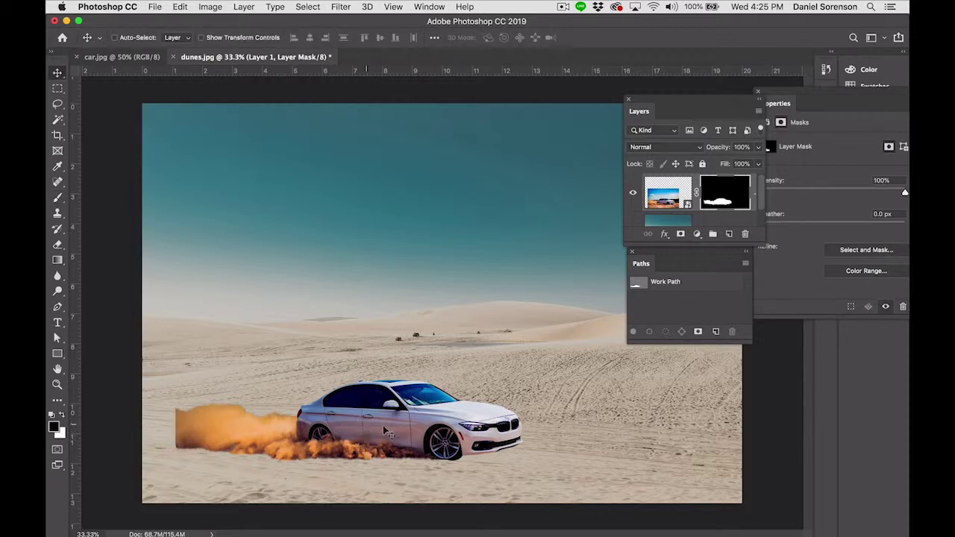
{"action": "left_click_drag", "start_coordinate": [397, 434], "coordinate": [353, 430]}
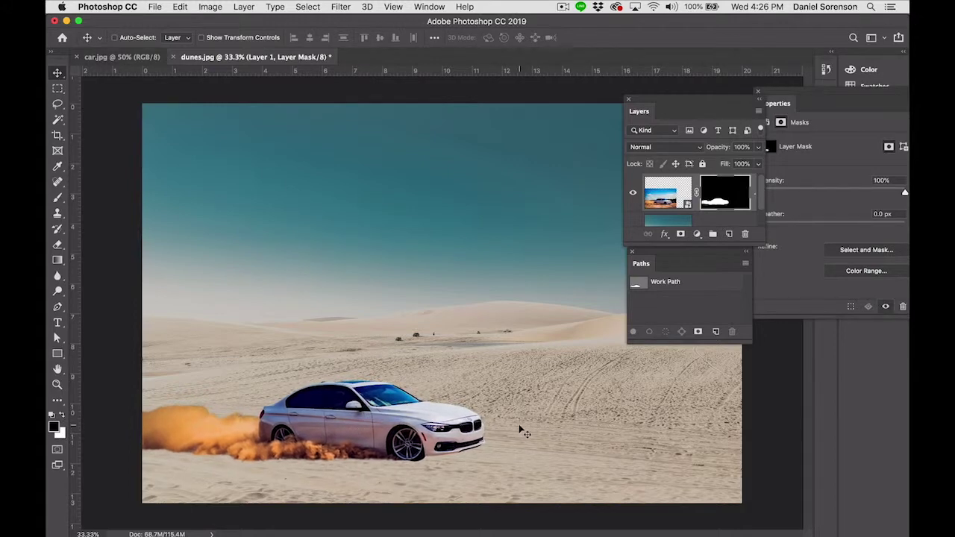